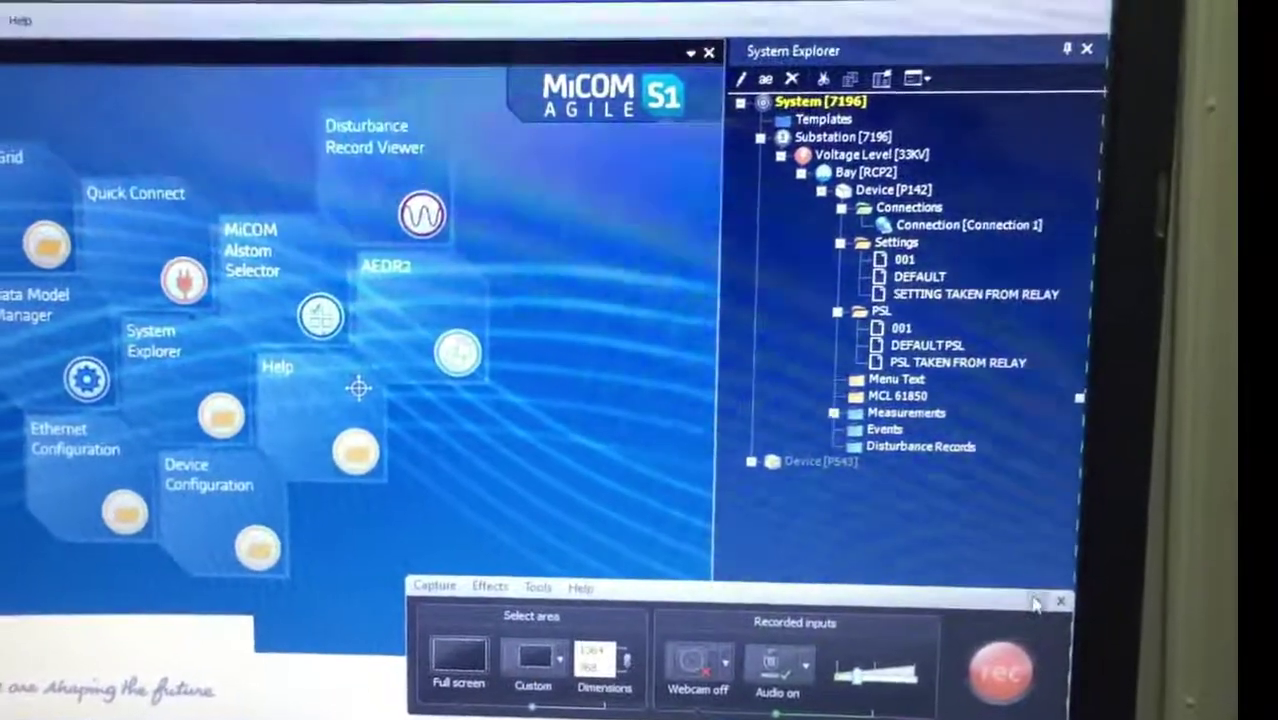
Open the SETTING TAKEN FROM RELAY file and browse its CONFIGURATION folder entries.
click(1035, 603)
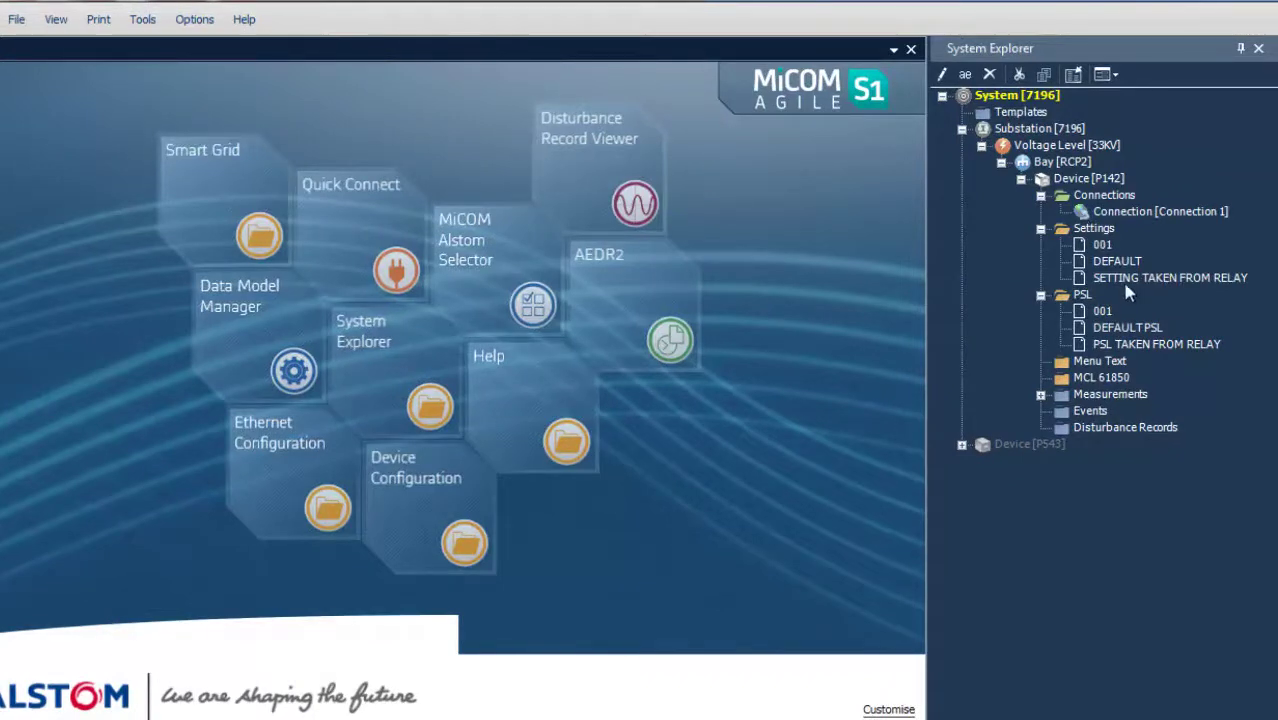
double_click(1125, 280)
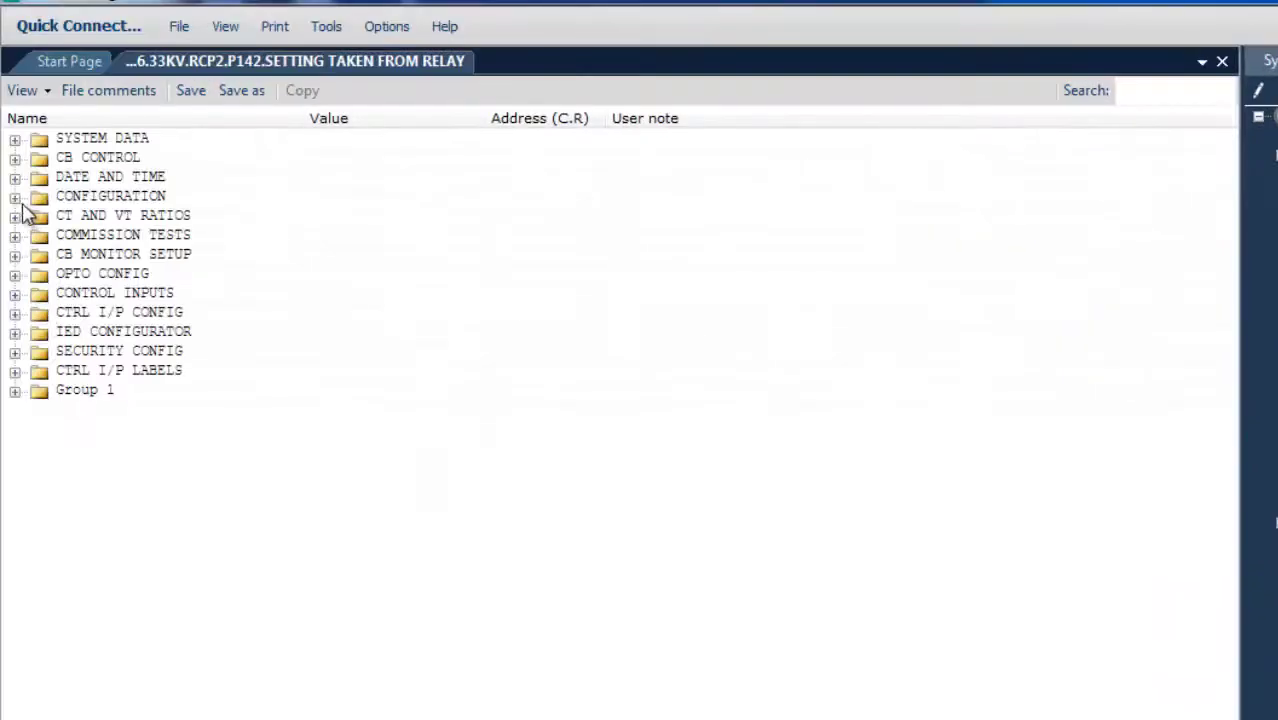
click(15, 199)
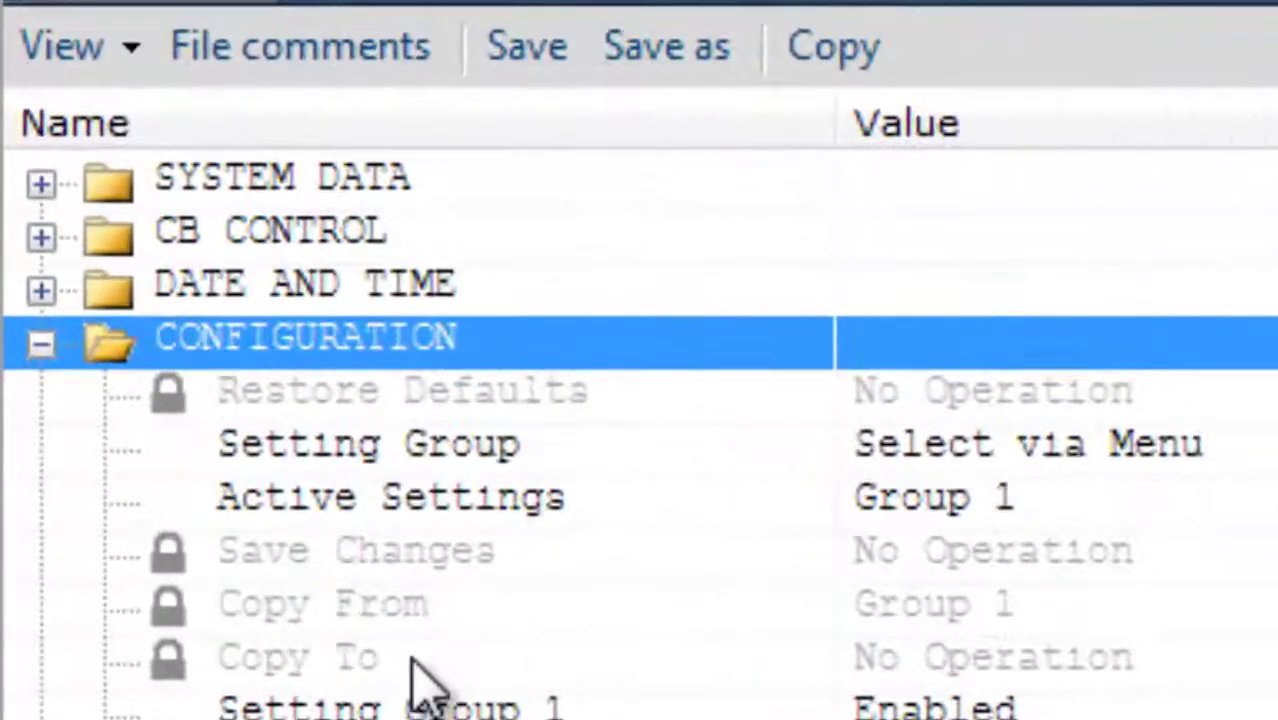
scroll(640, 430, down, 3)
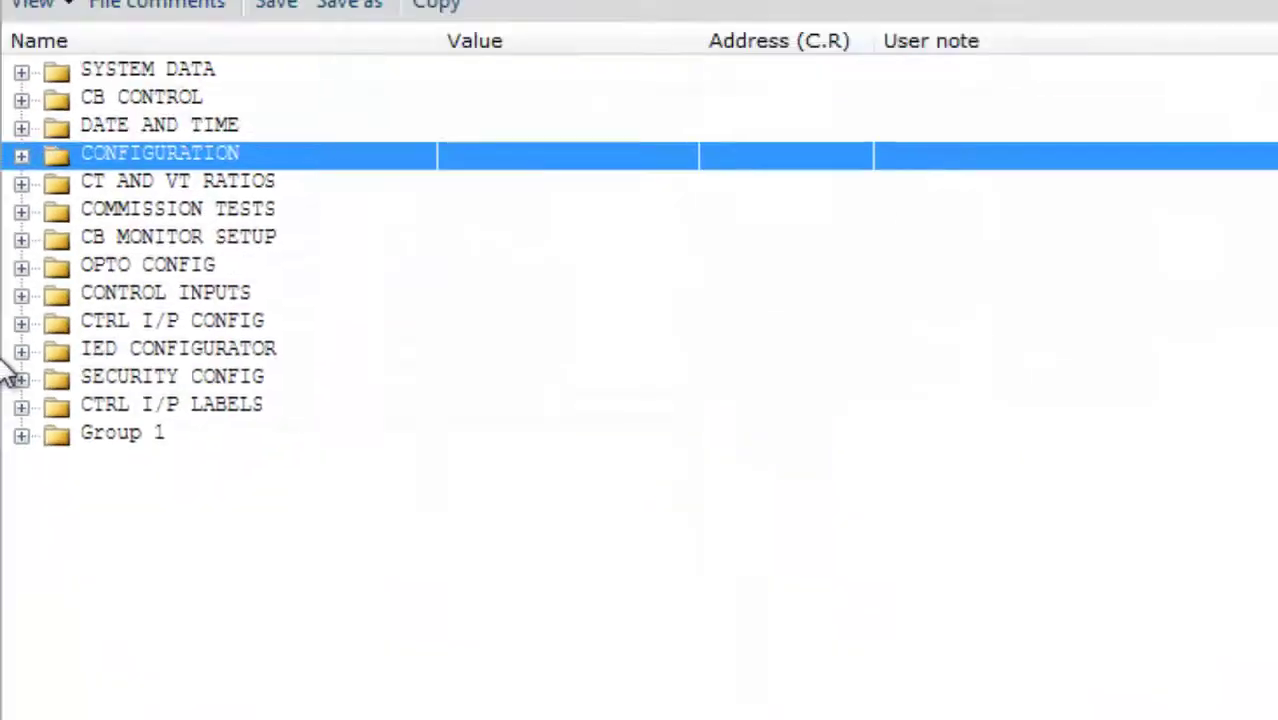
Expand Group 1 and its GROUP 1 AUTORECLOSE settings.
click(19, 440)
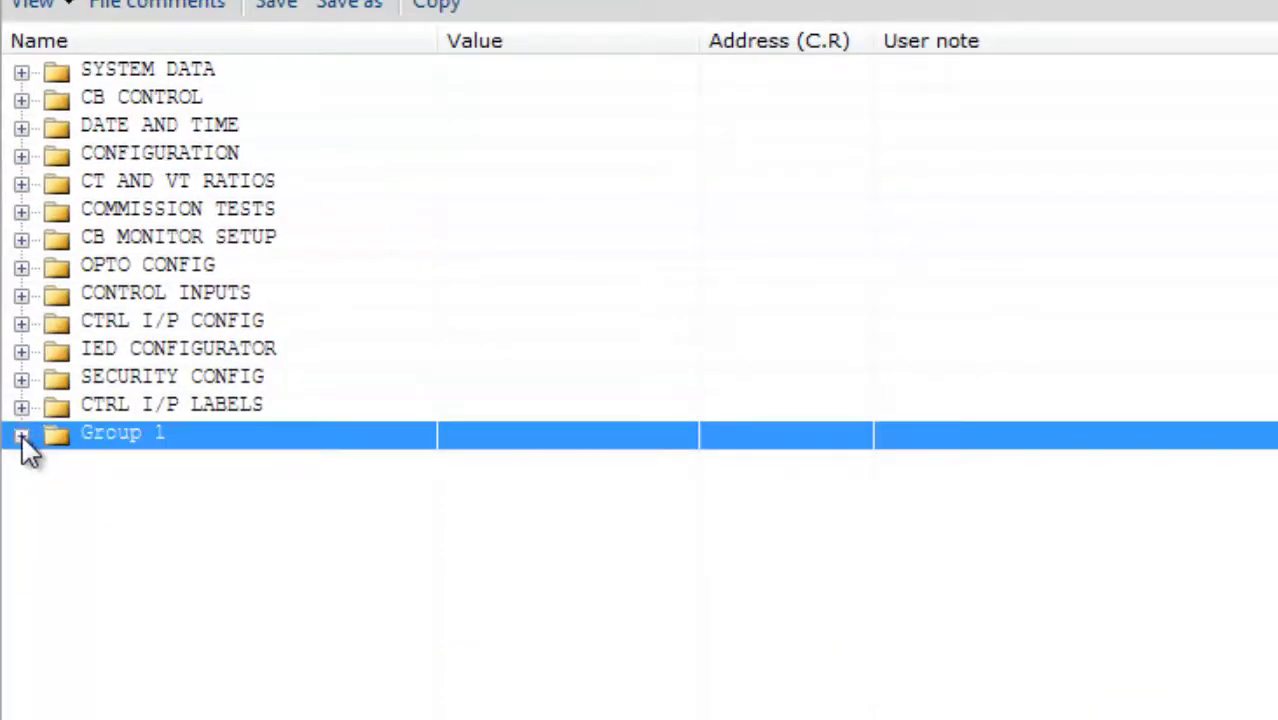
click(21, 436)
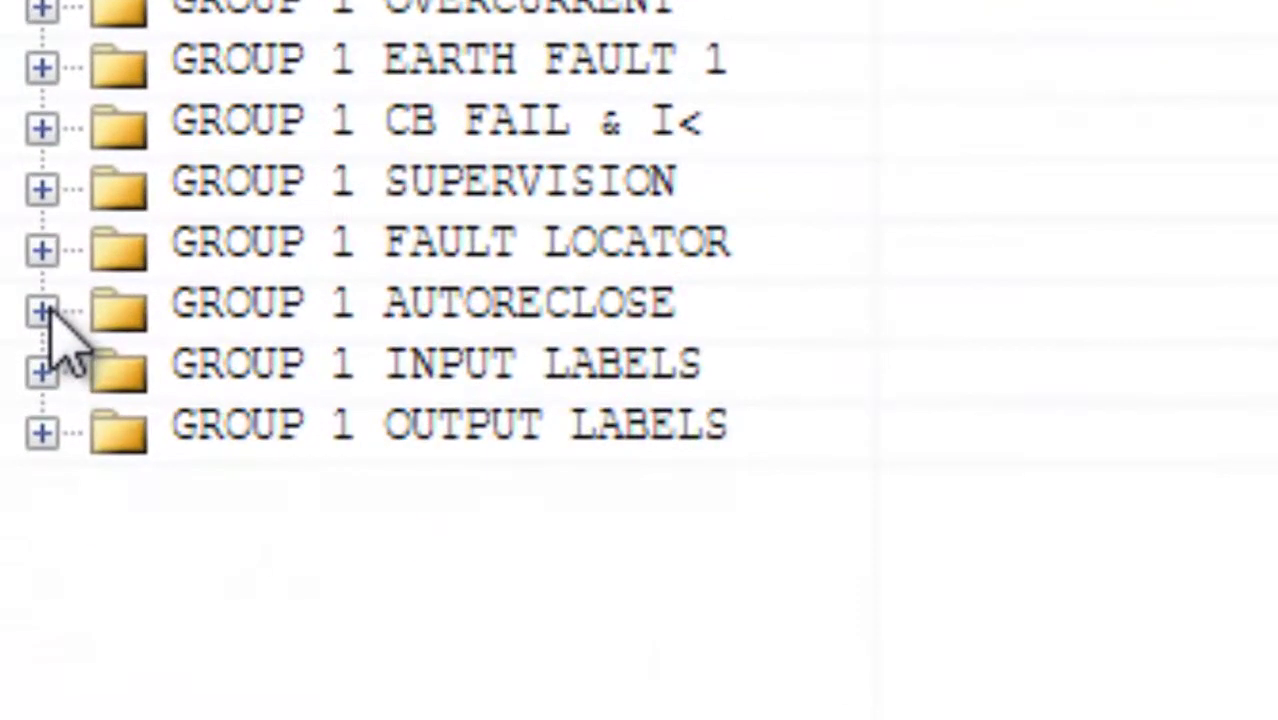
click(54, 603)
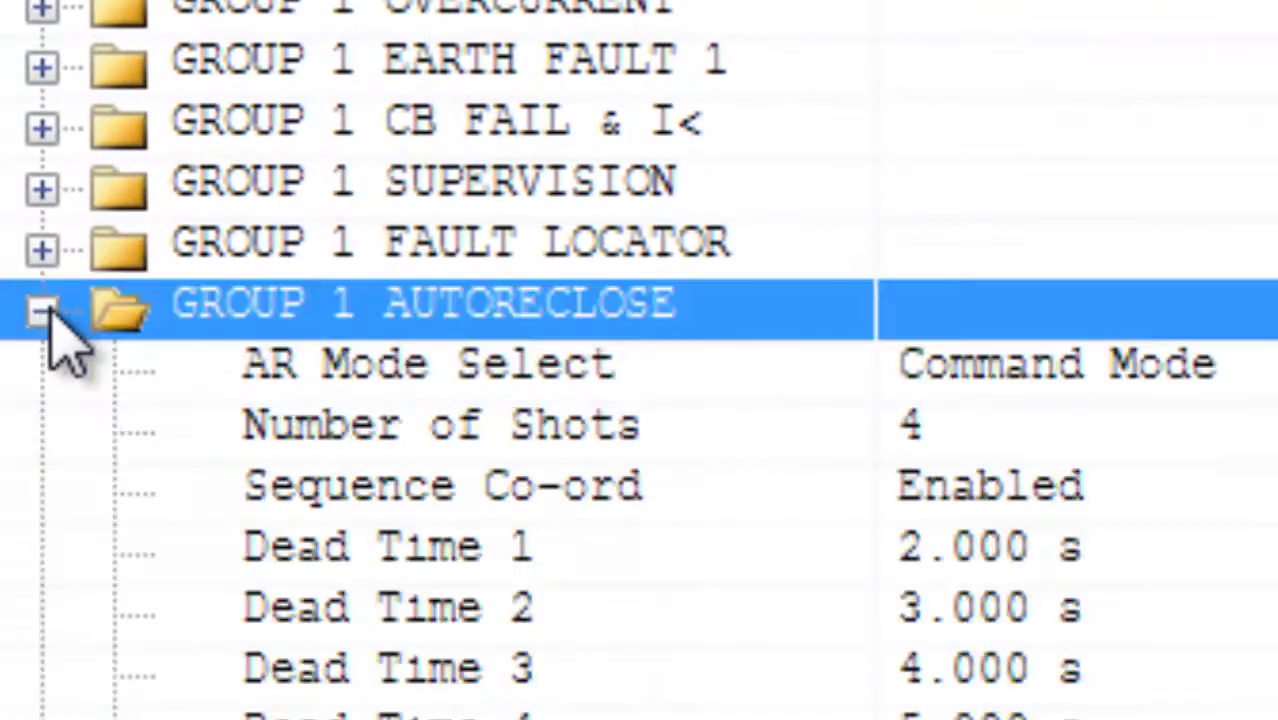
Check AR Mode, four shots, Sequence Co-ord Enabled and dead times 2–5 s.
click(1174, 358)
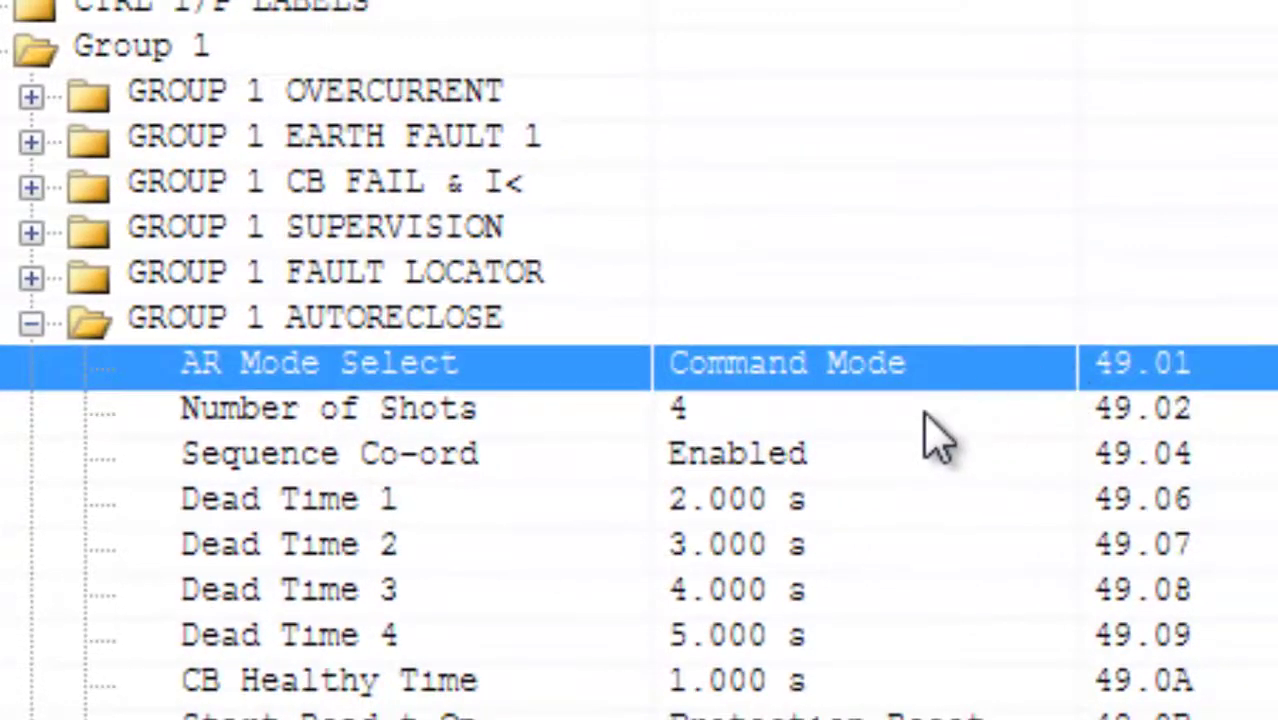
click(935, 410)
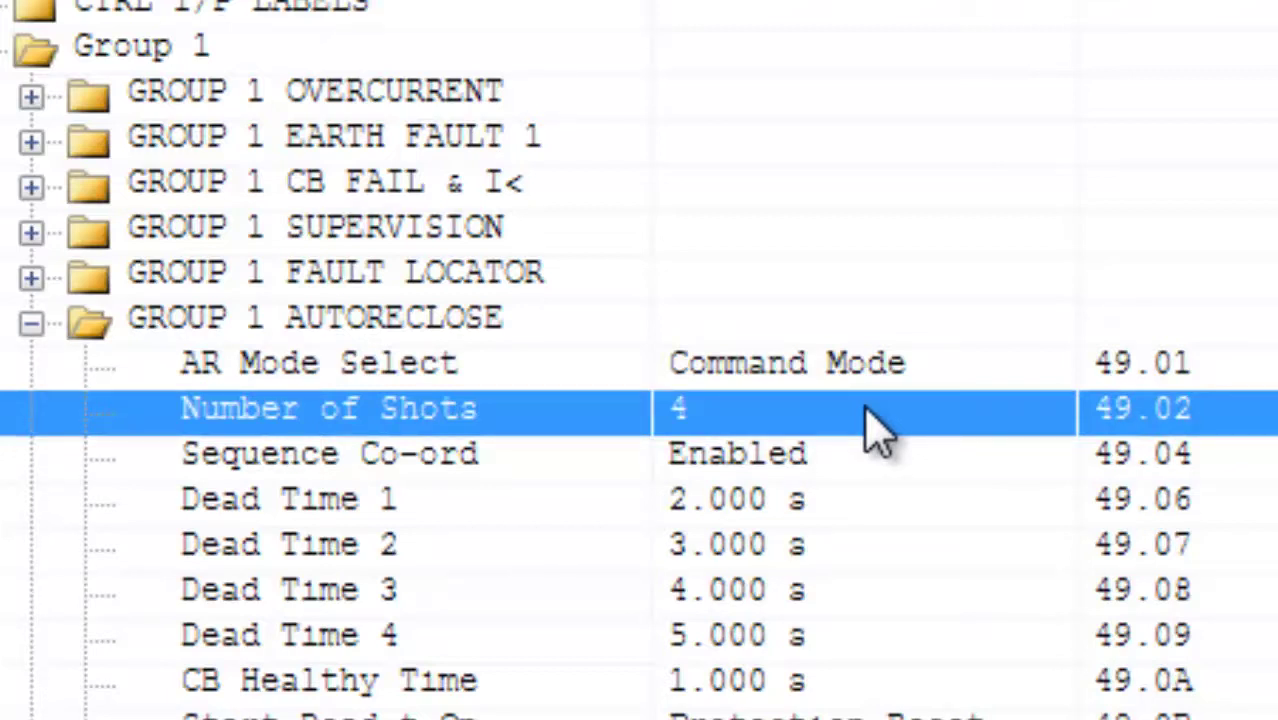
click(748, 466)
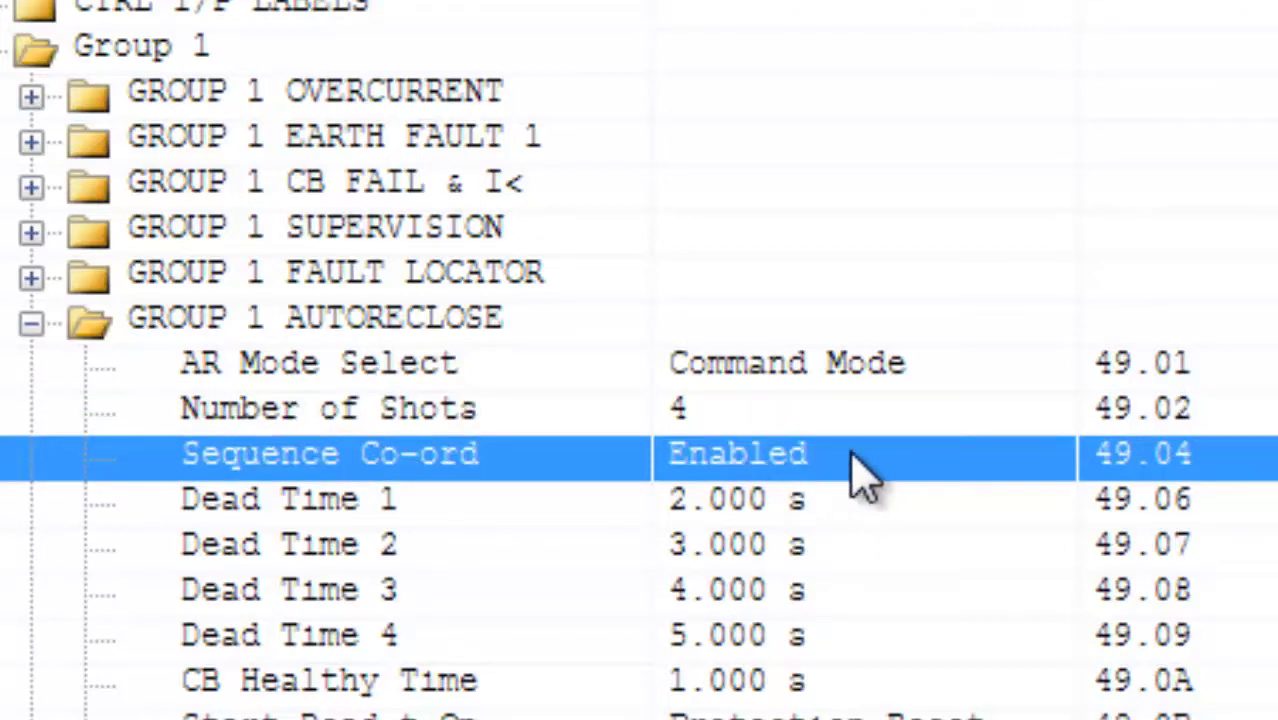
click(720, 505)
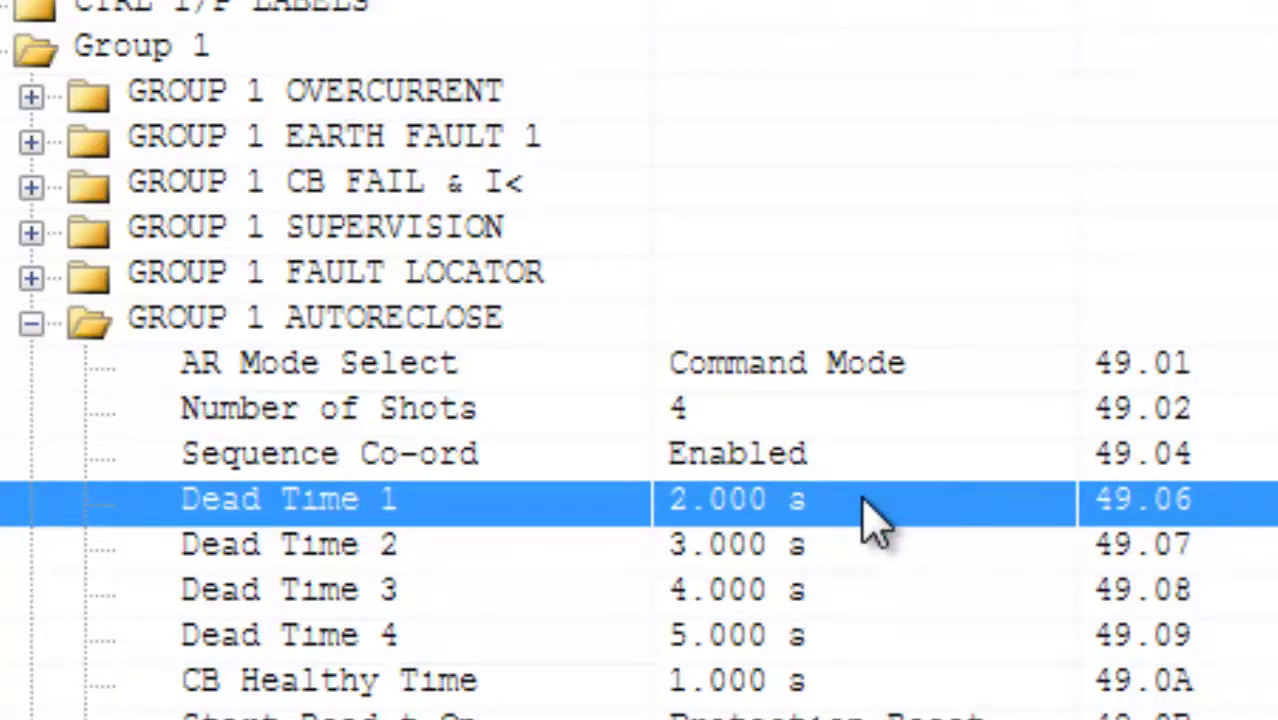
scroll(862, 500, down, 2)
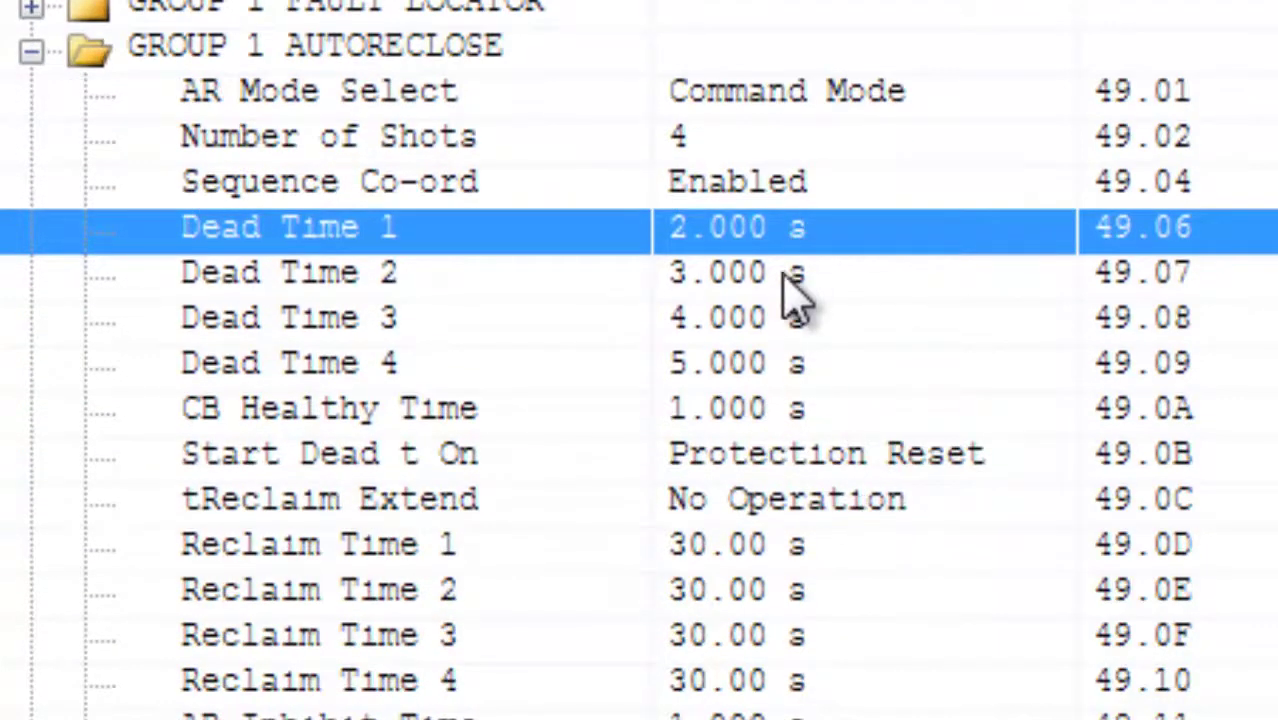
click(716, 150)
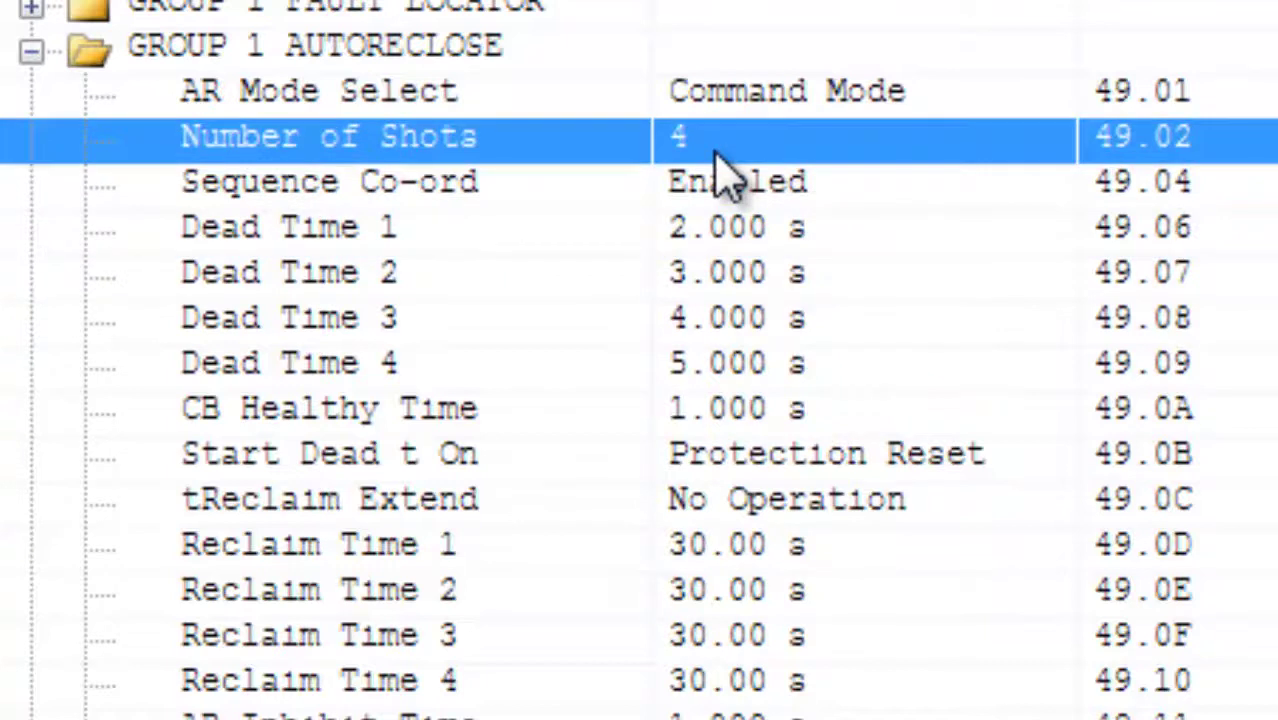
click(709, 285)
click(704, 150)
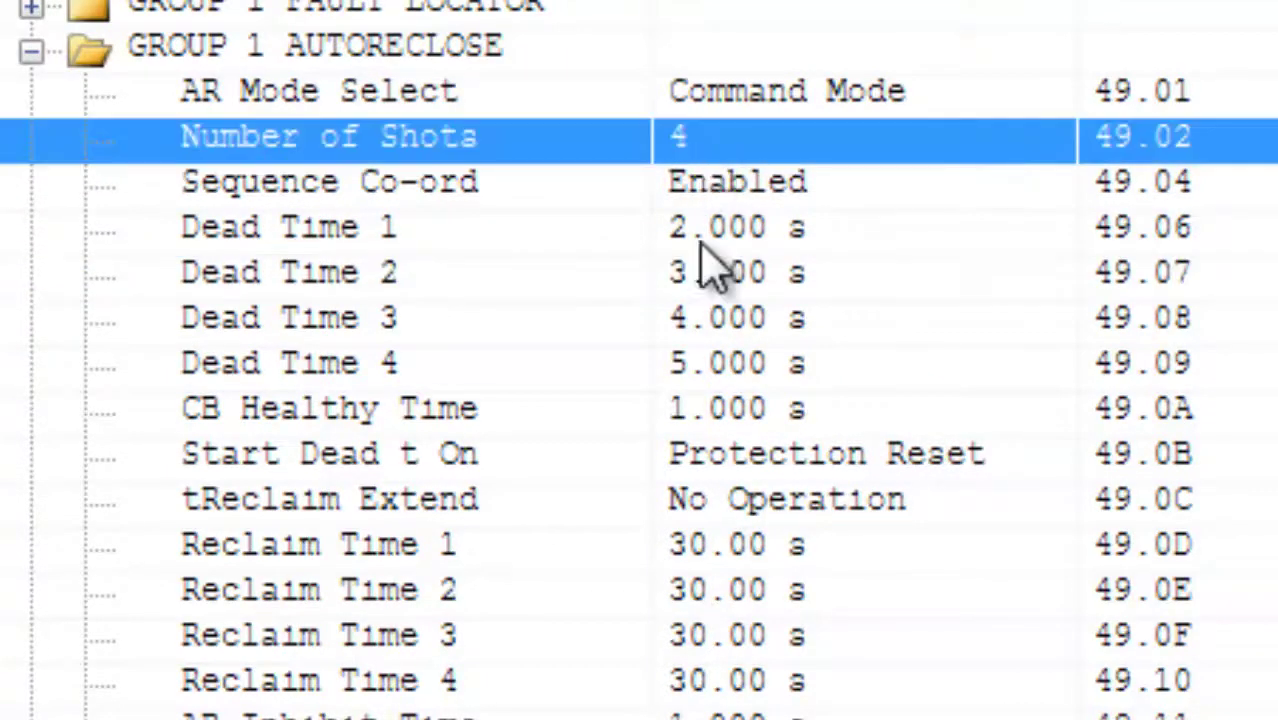
click(714, 384)
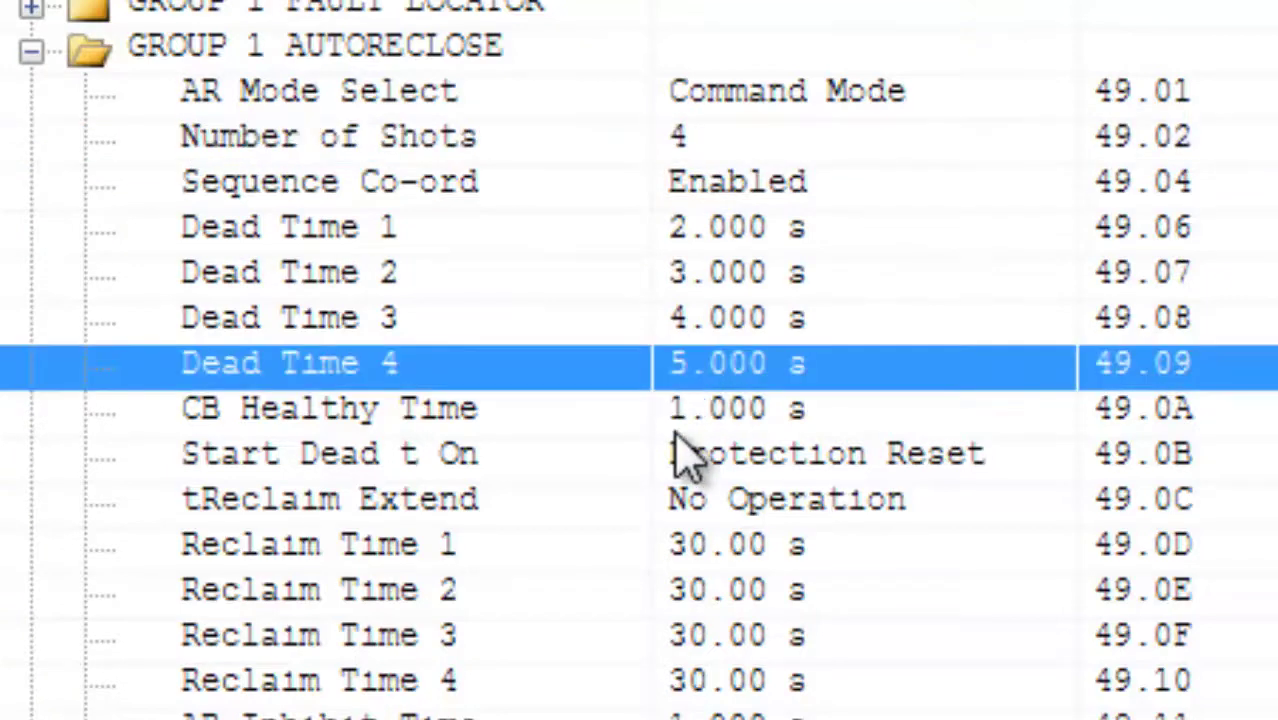
click(689, 408)
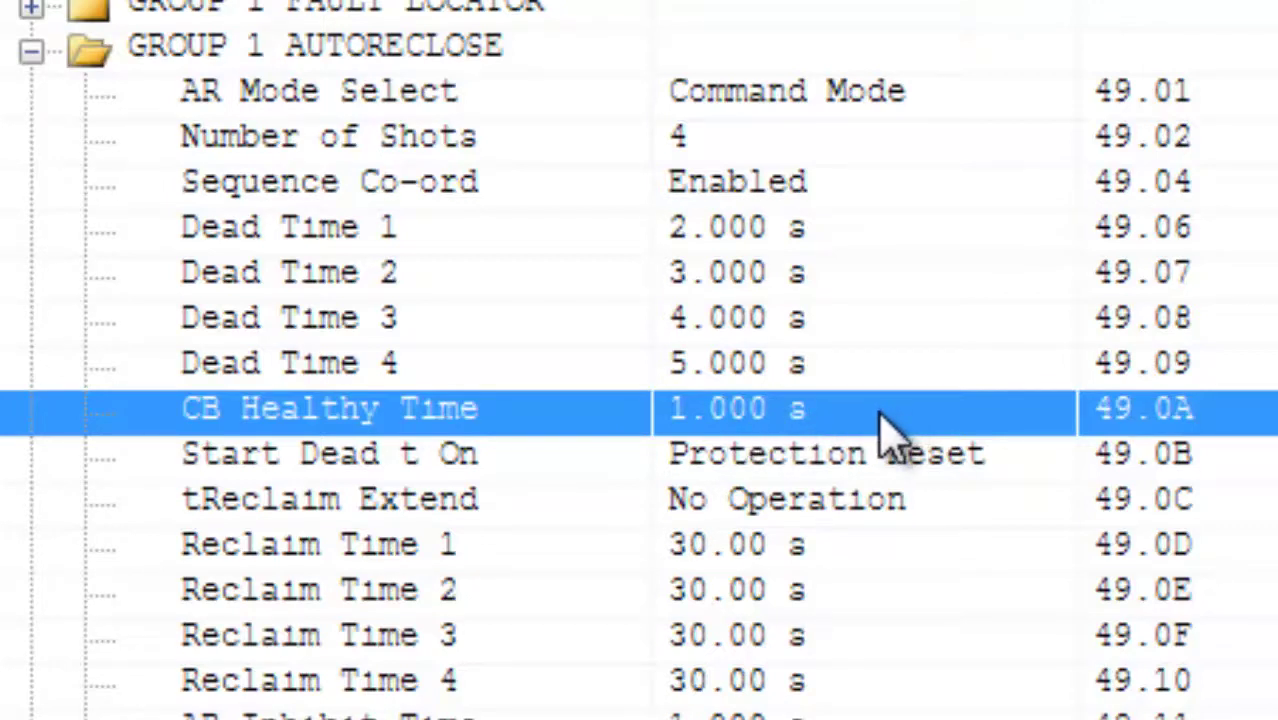
click(858, 468)
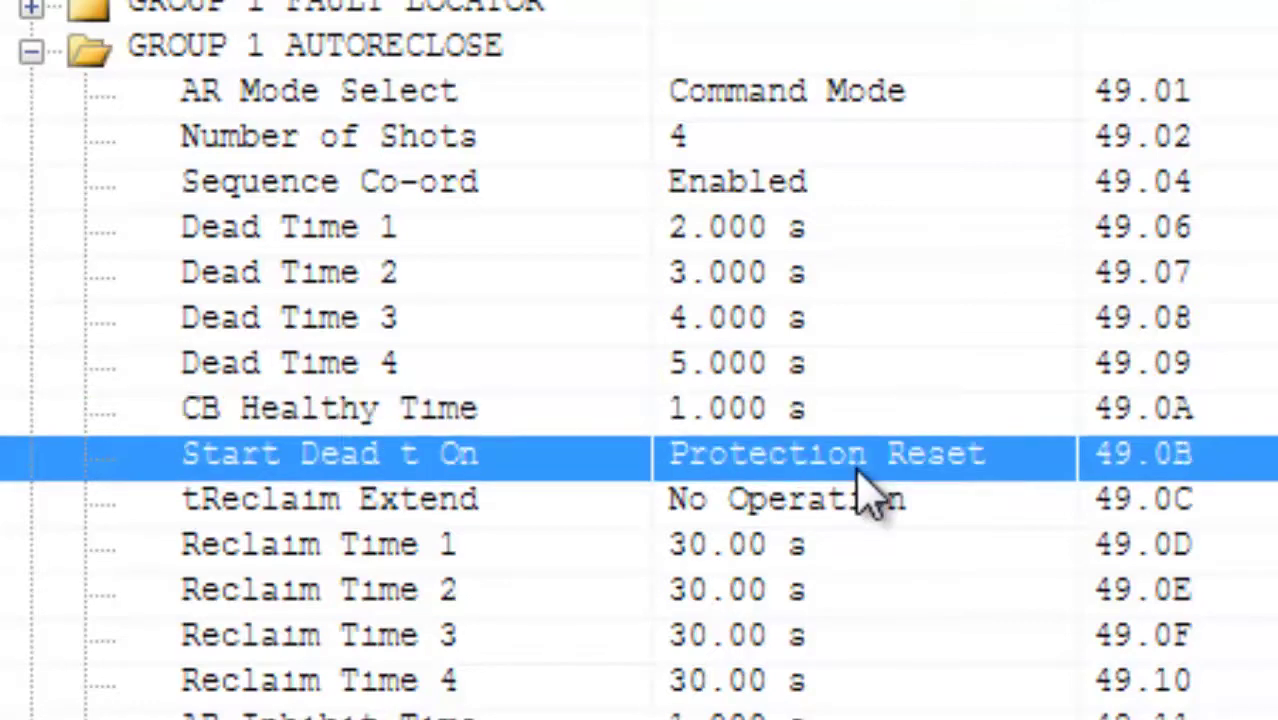
click(800, 560)
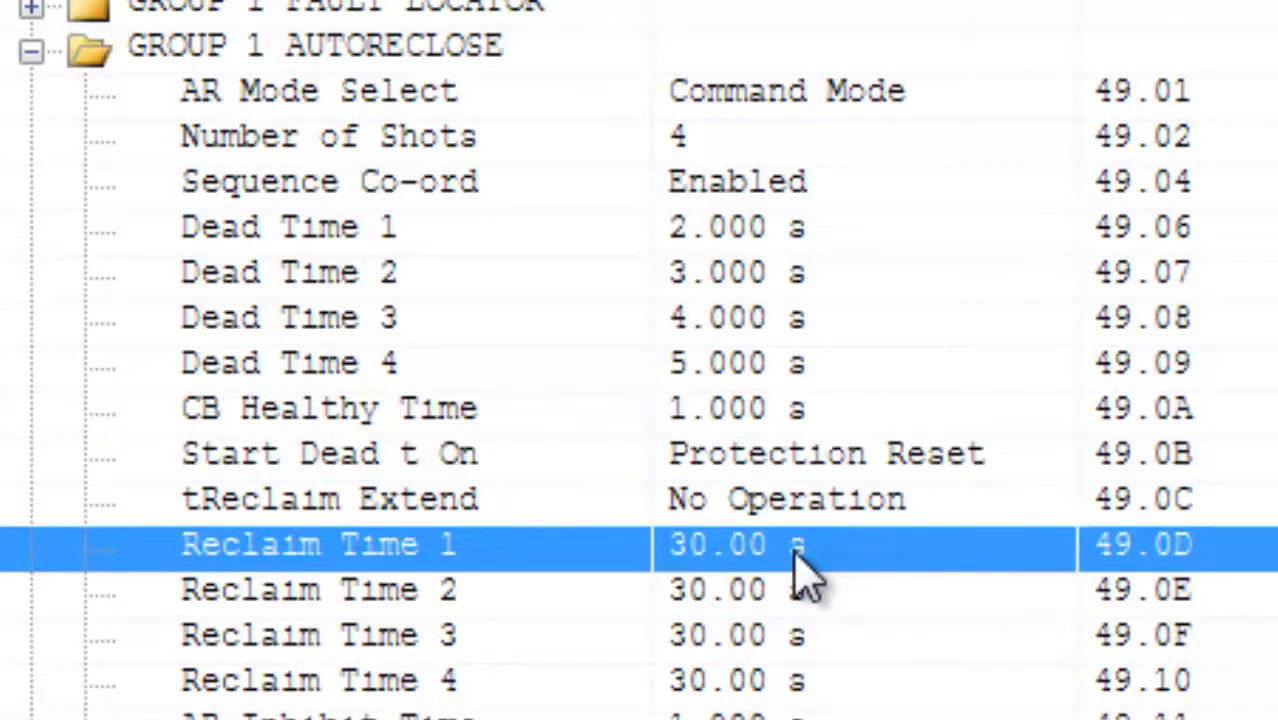
click(752, 240)
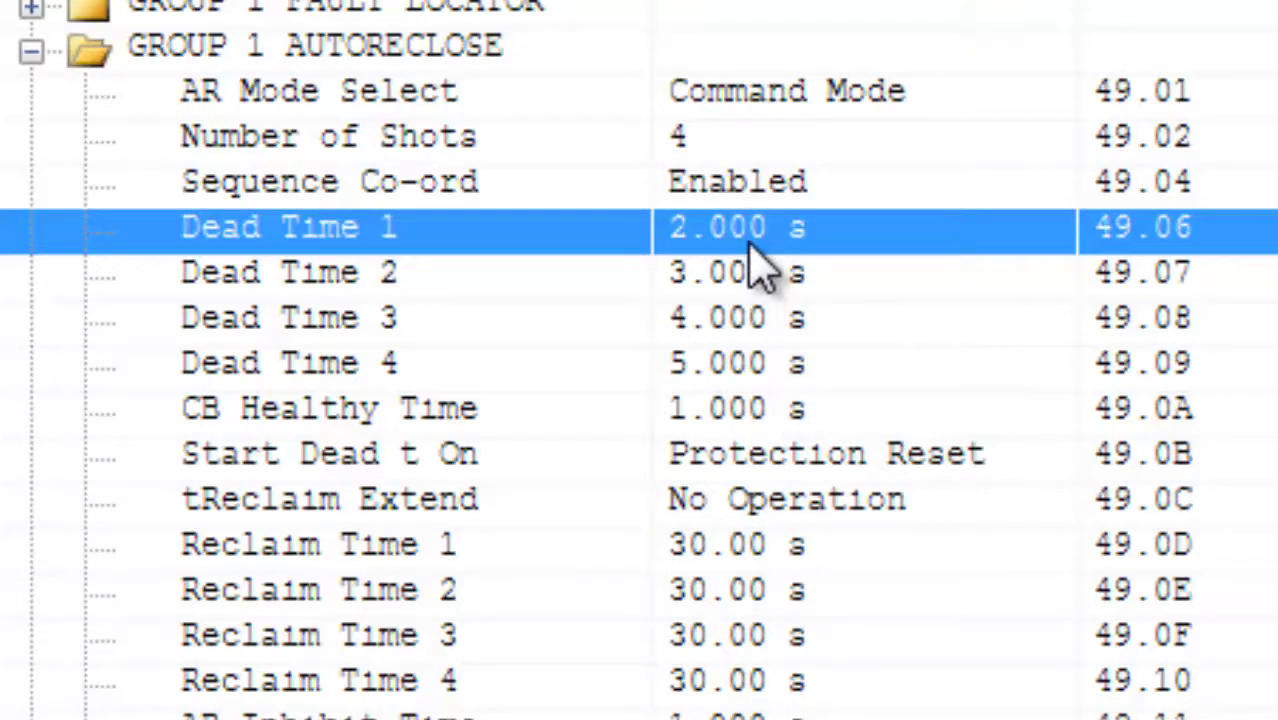
click(729, 546)
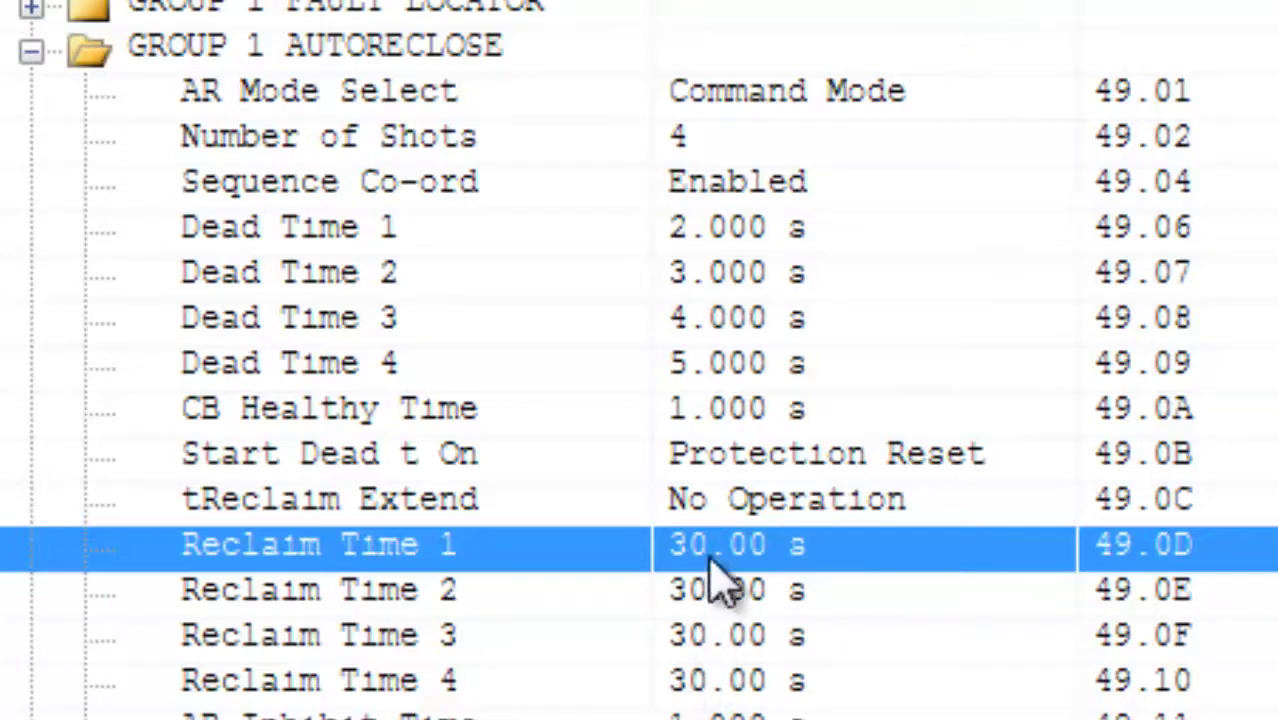
key(shift+Down)
key(shift+Down)
key(shift+Down)
key(shift+Down)
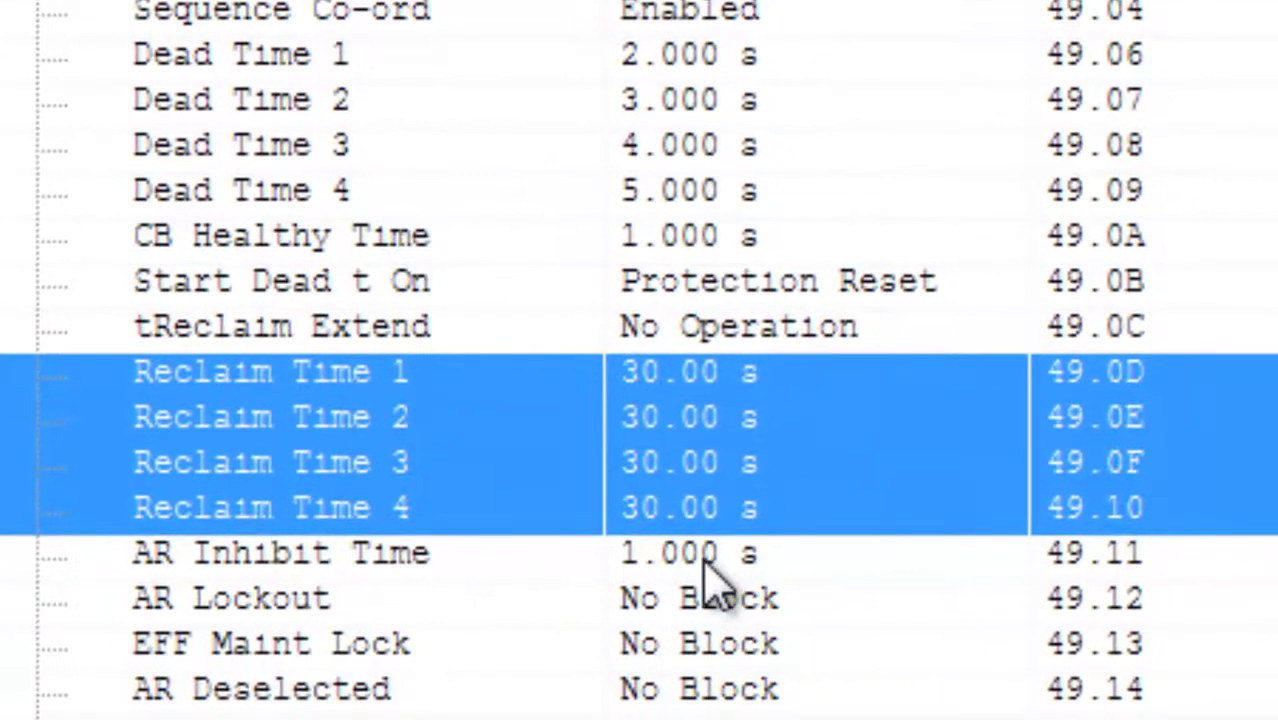
click(713, 576)
scroll(712, 580, down, 3)
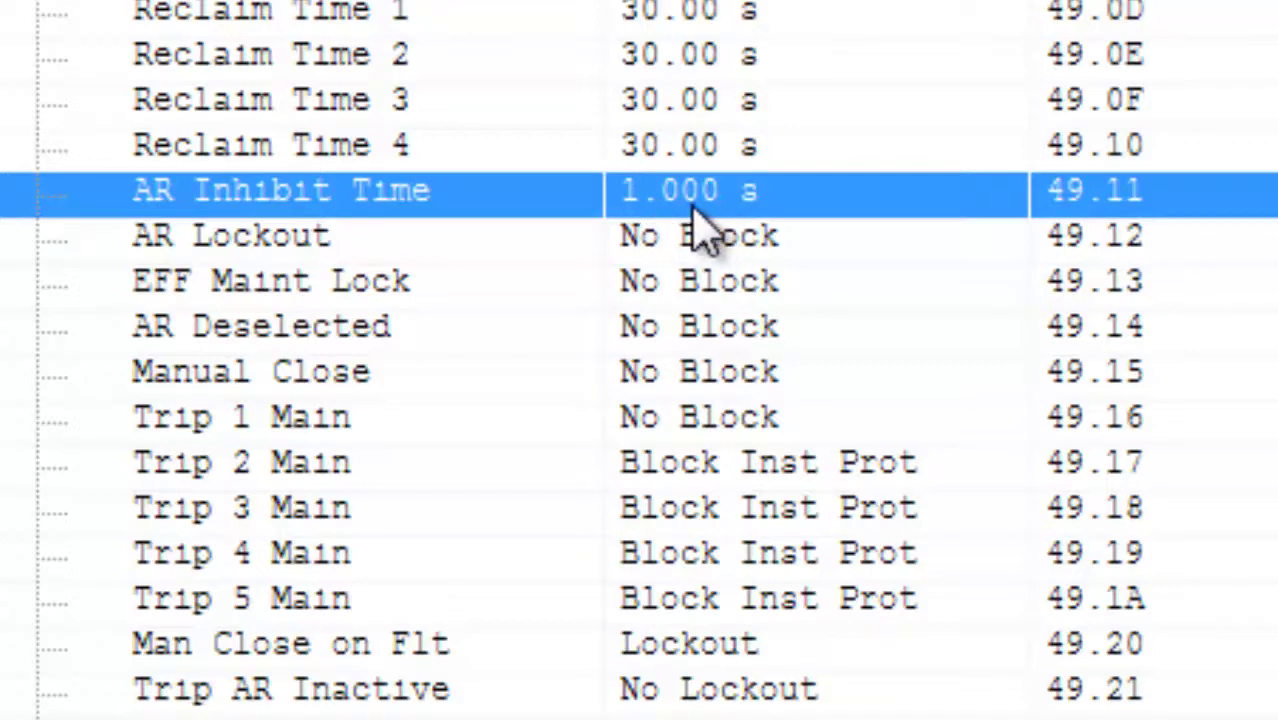
key(Down)
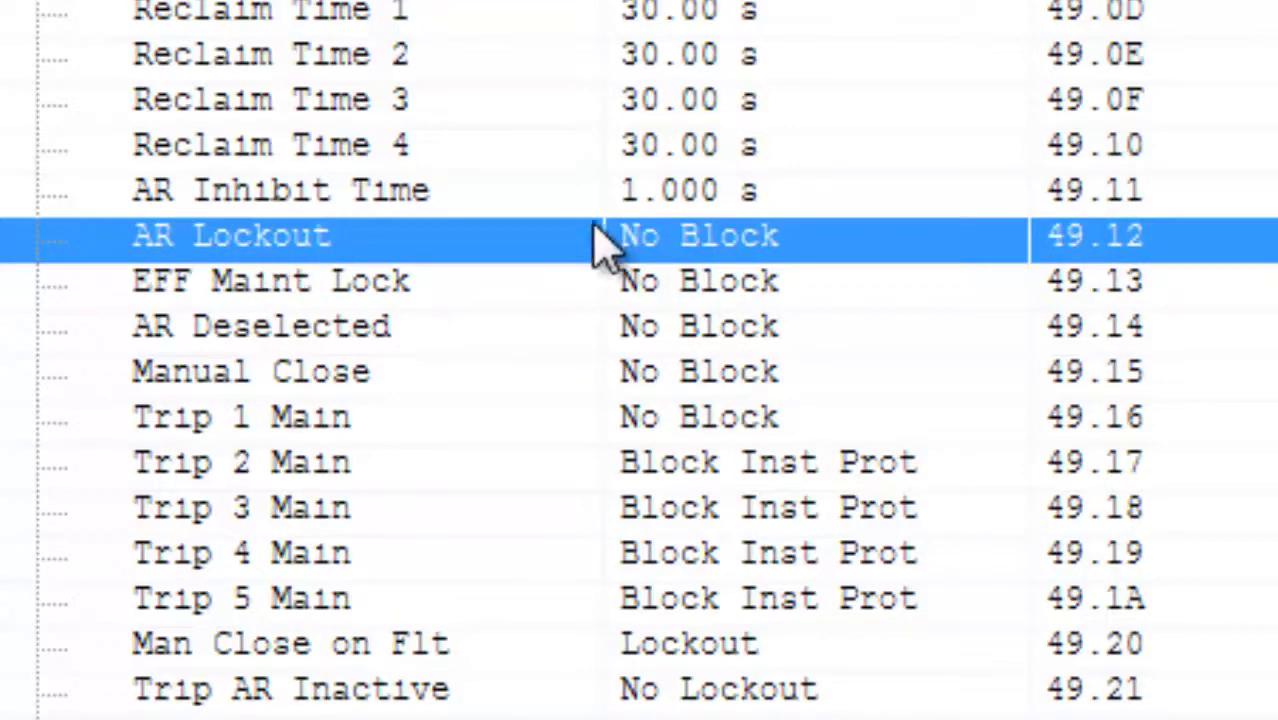
click(768, 282)
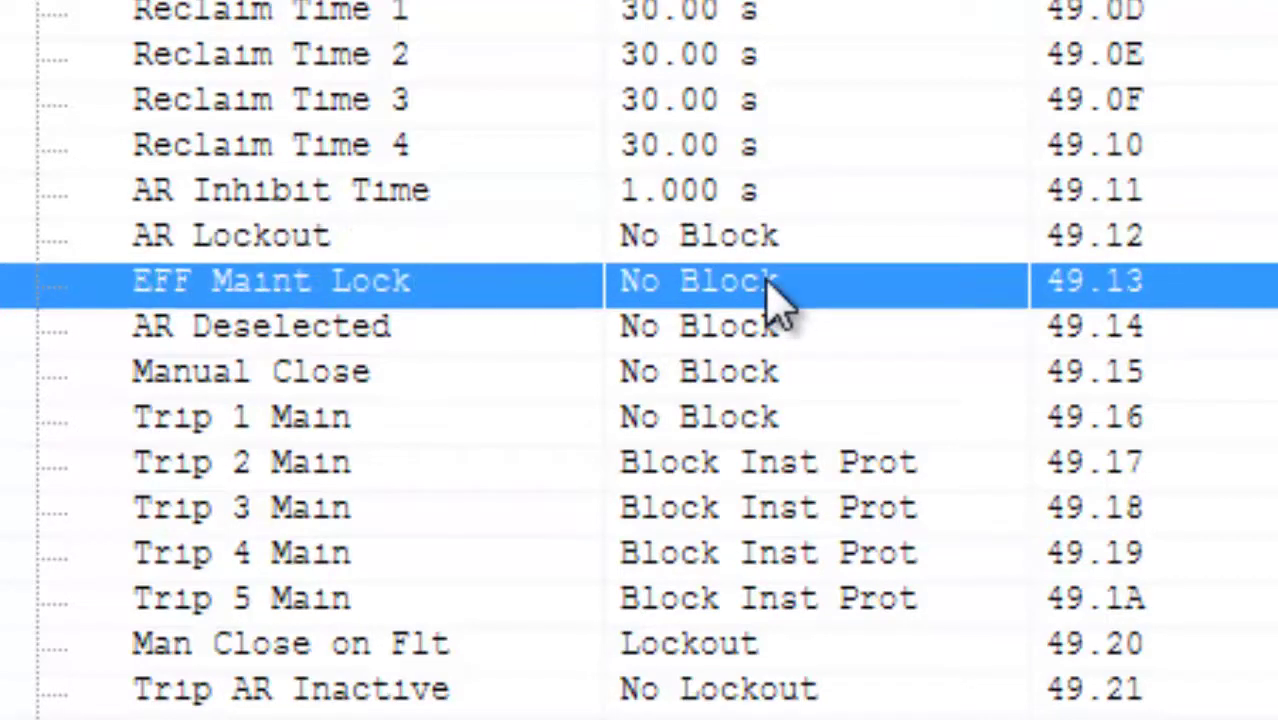
click(775, 470)
scroll(768, 468, down, 2)
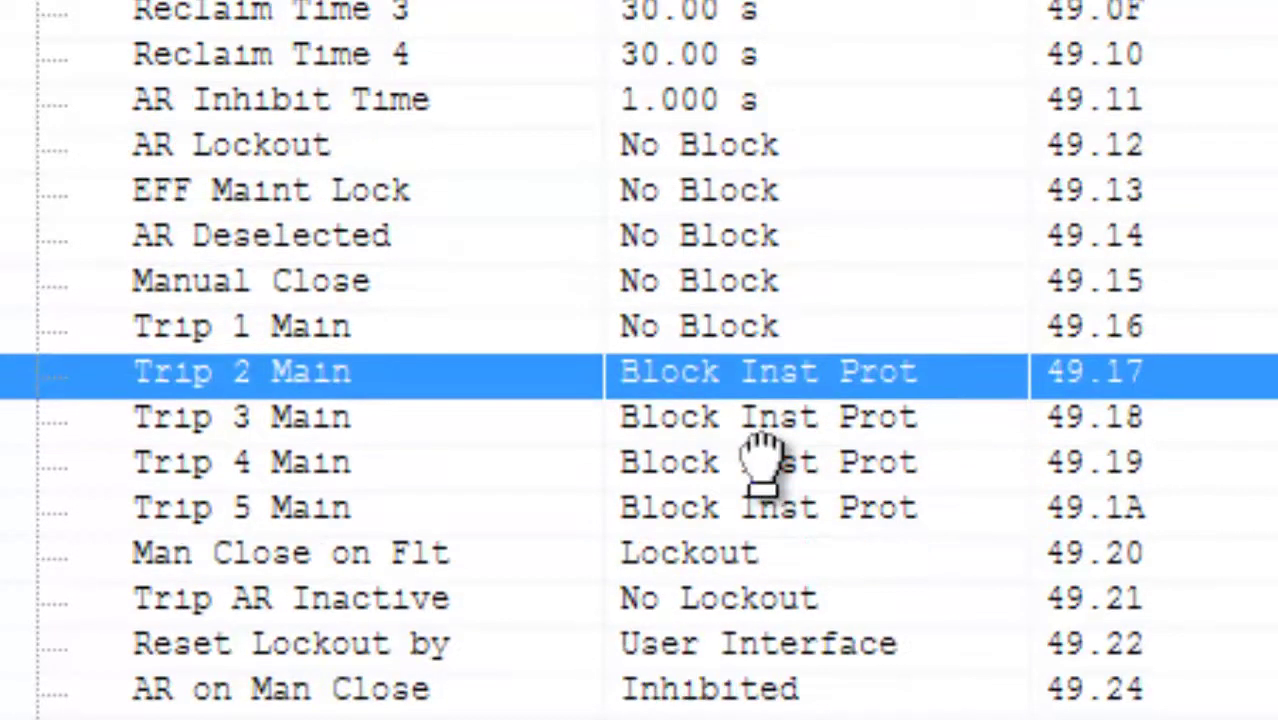
scroll(764, 455, down, 4)
scroll(768, 478, down, 4)
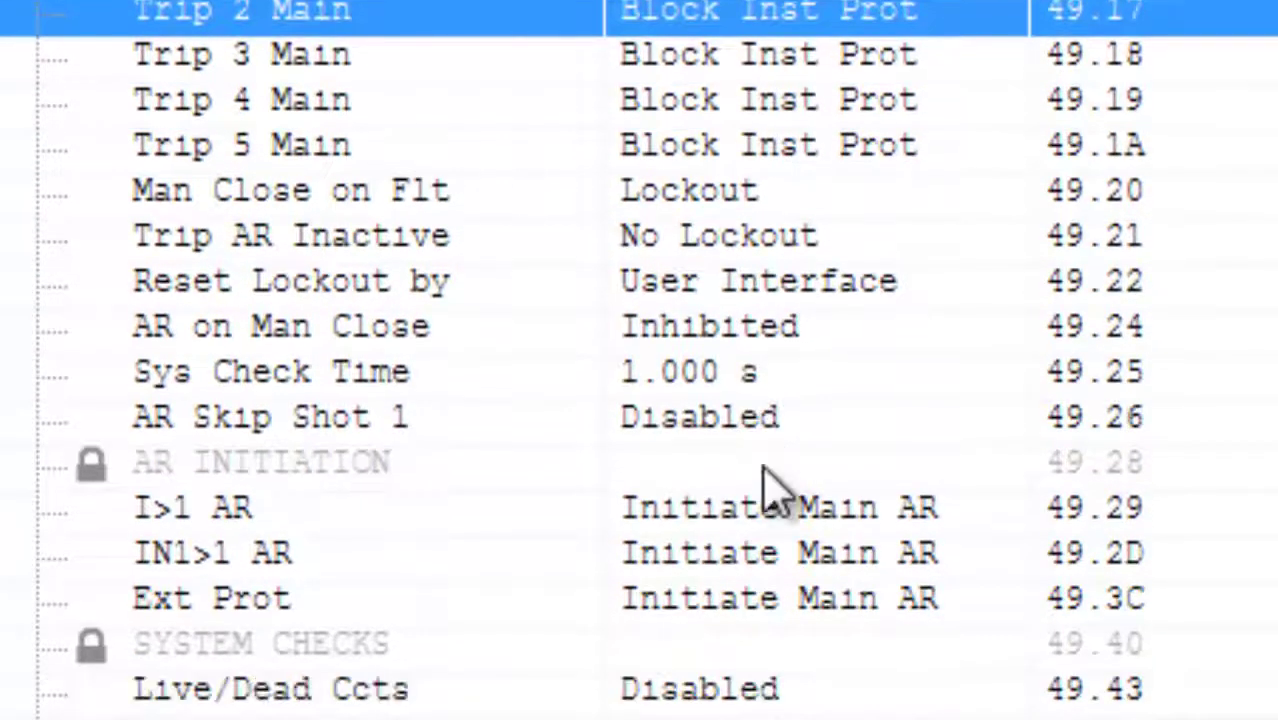
click(752, 512)
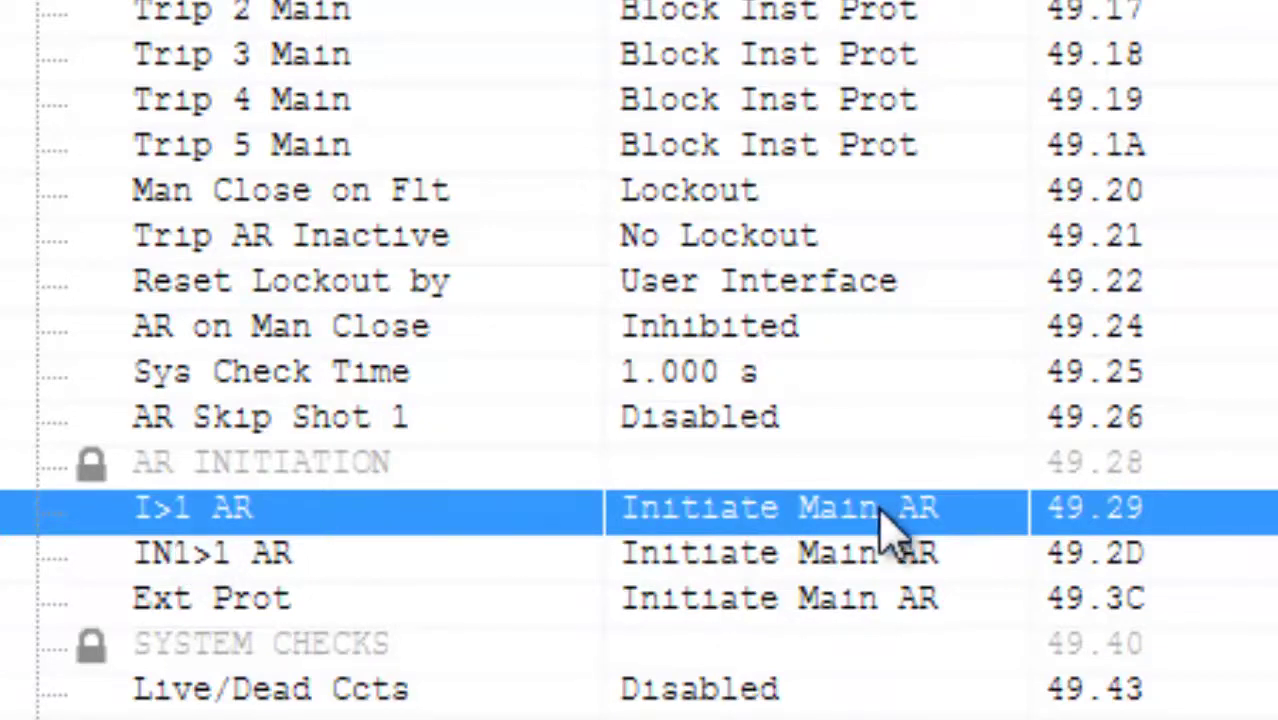
click(830, 548)
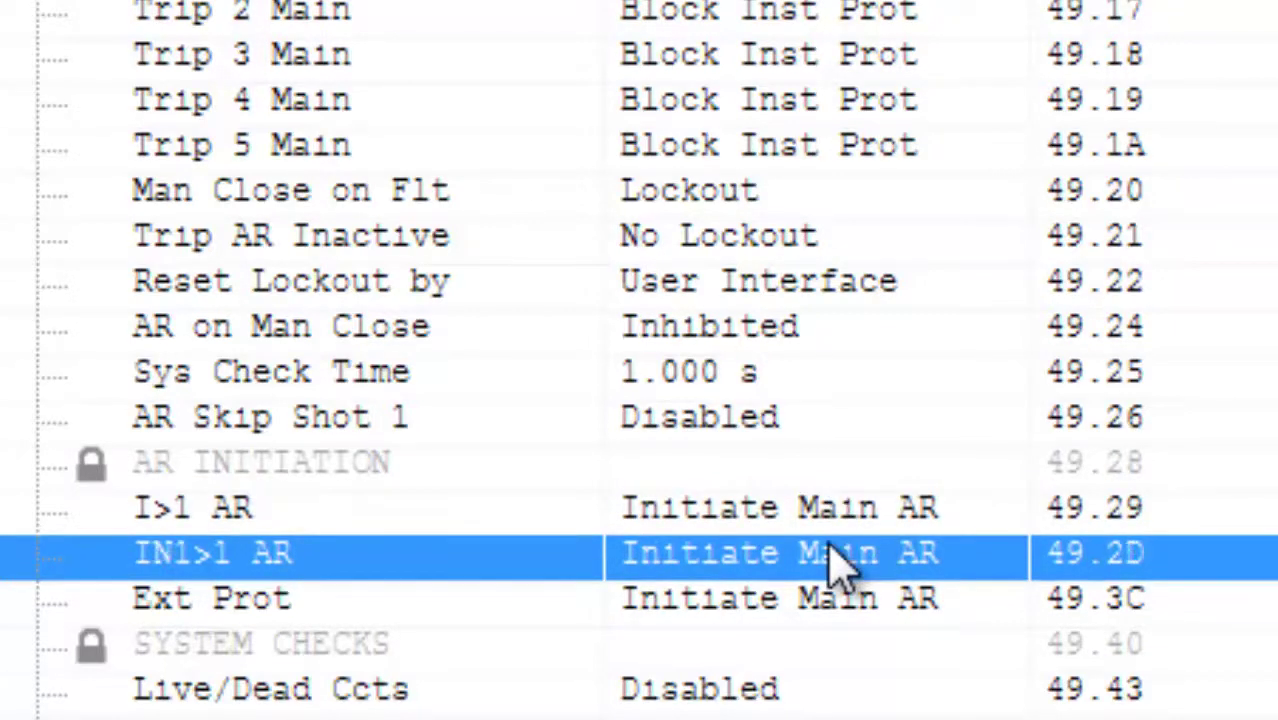
click(727, 716)
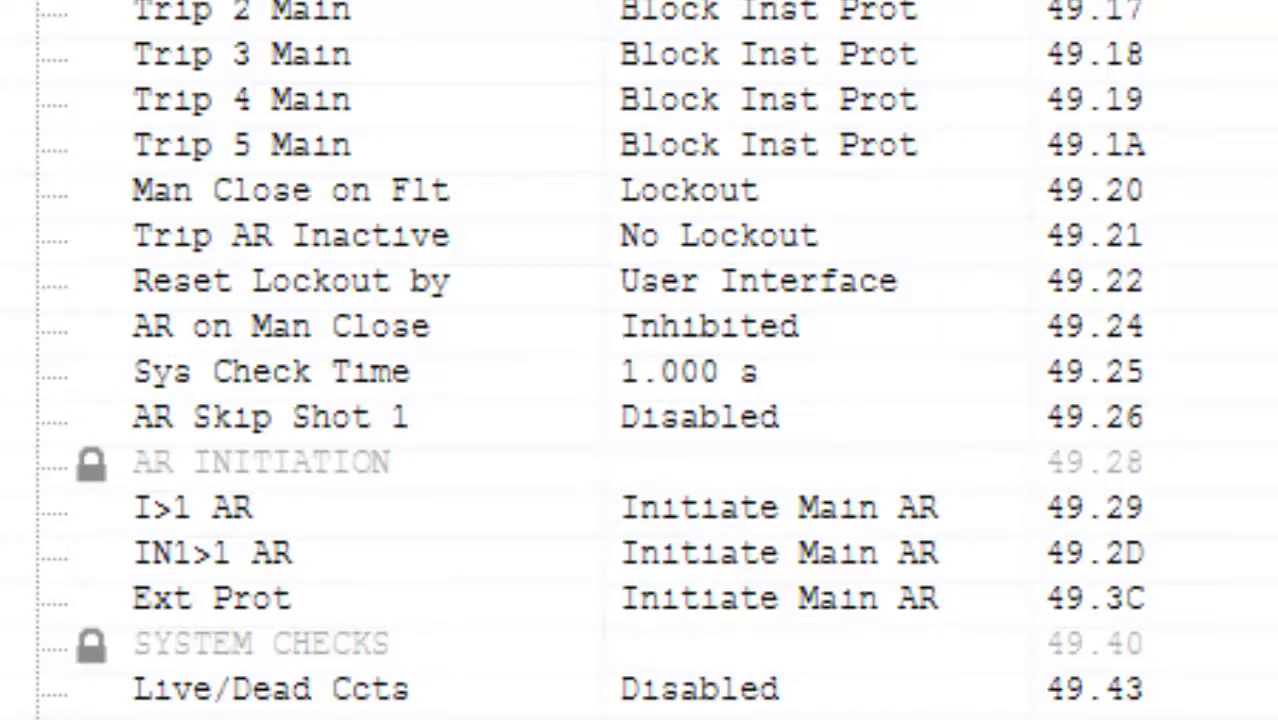
Select all autoreclose setting rows, then open PSL TAKEN FROM RELAY in the PSL editor.
key(ctrl+a)
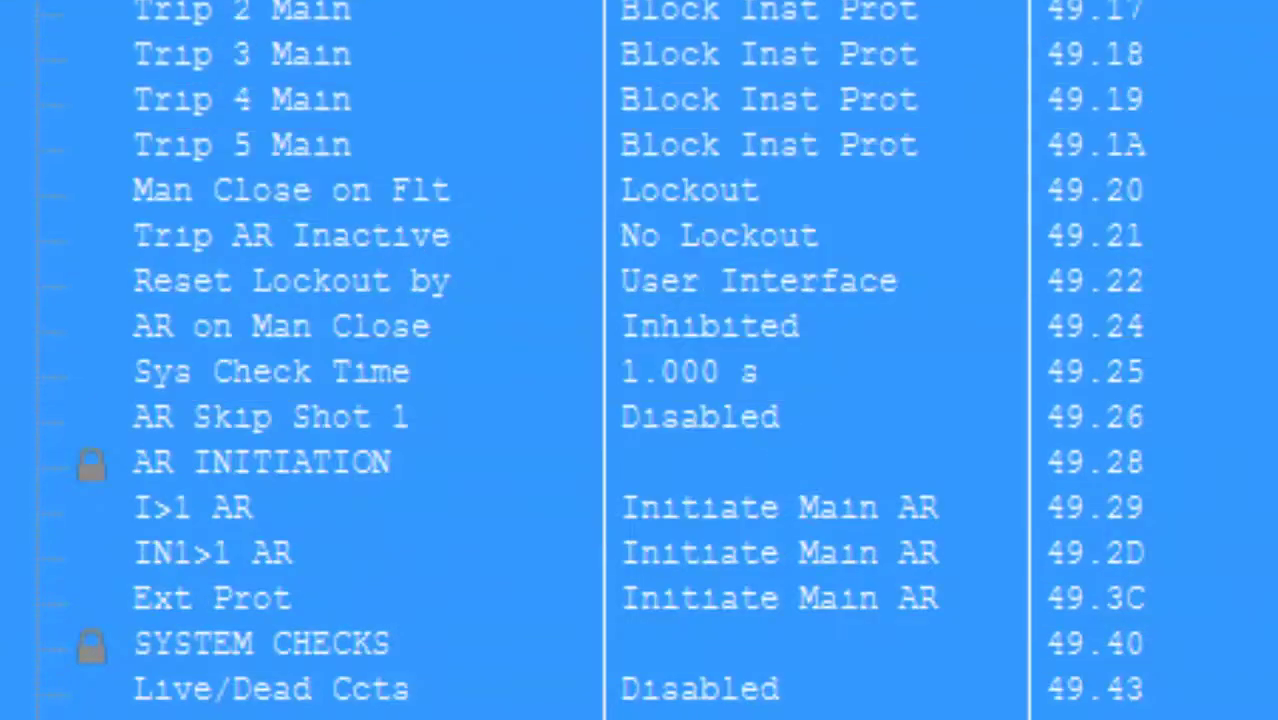
scroll(640, 360, up, 1)
scroll(640, 360, up, 1)
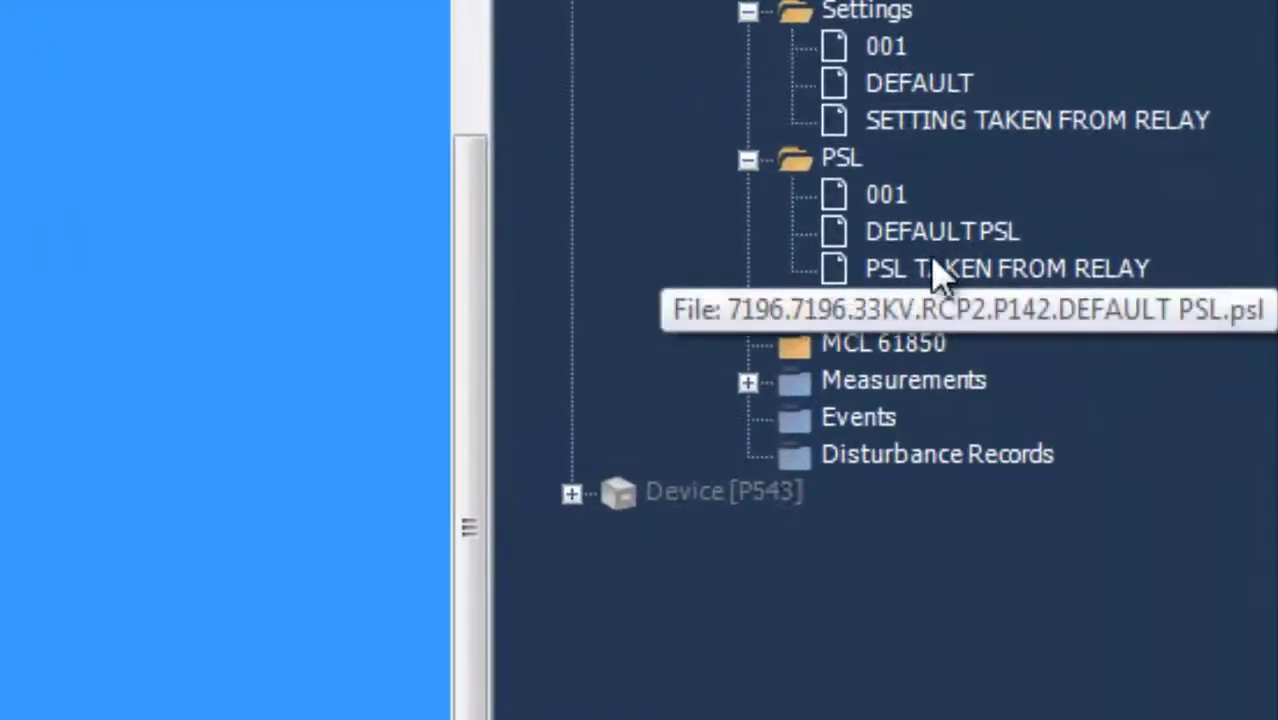
double_click(935, 270)
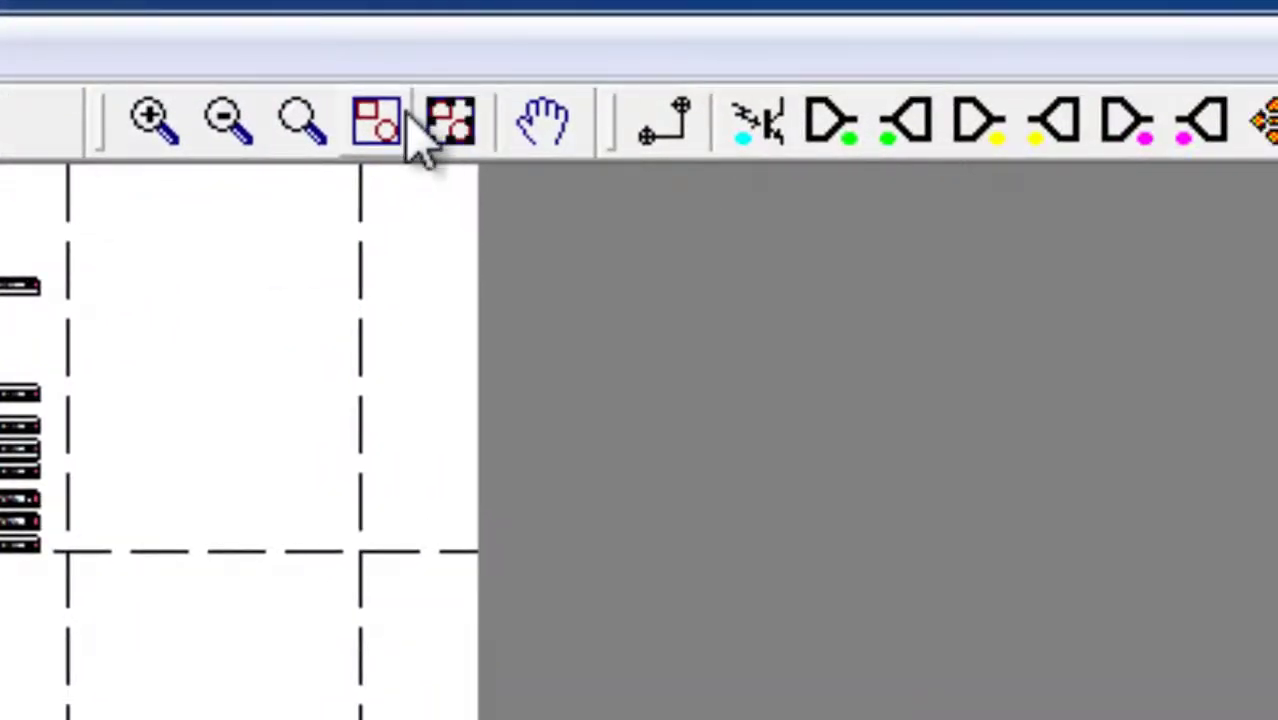
Zoom the PSL diagram and trace Auto Close through the Dwell timer to Output R3.
click(452, 120)
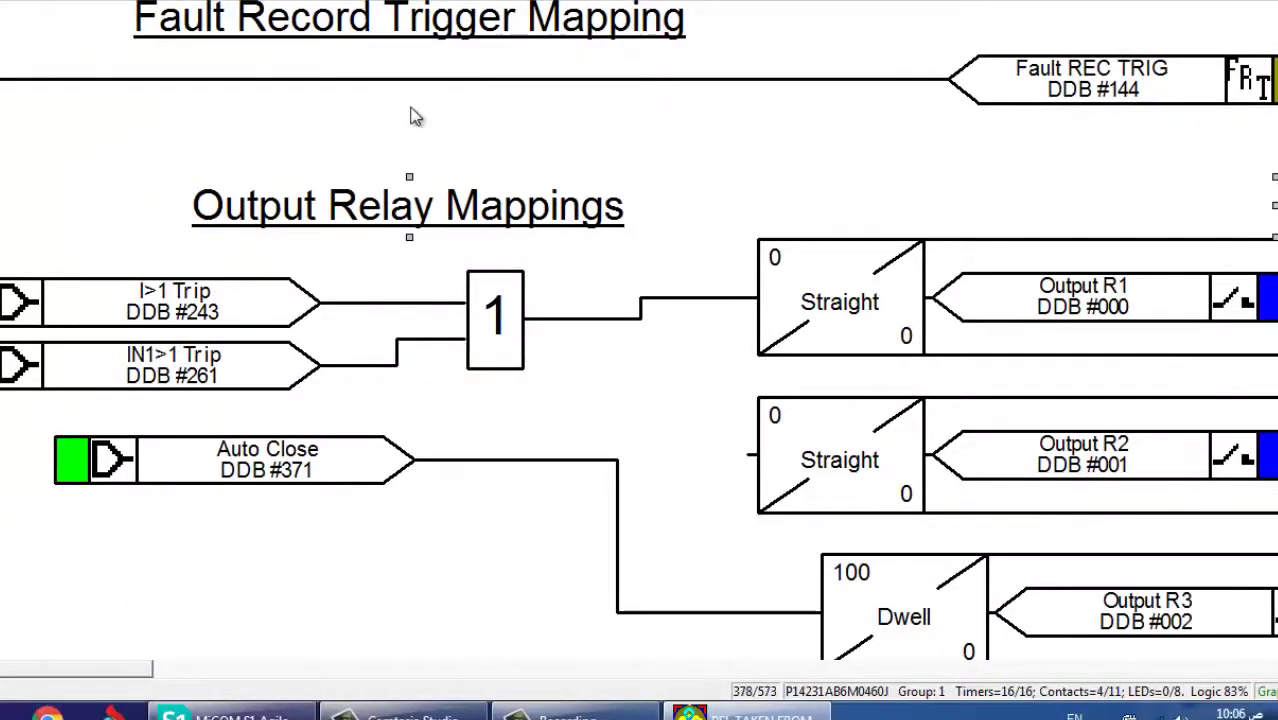
click(335, 5)
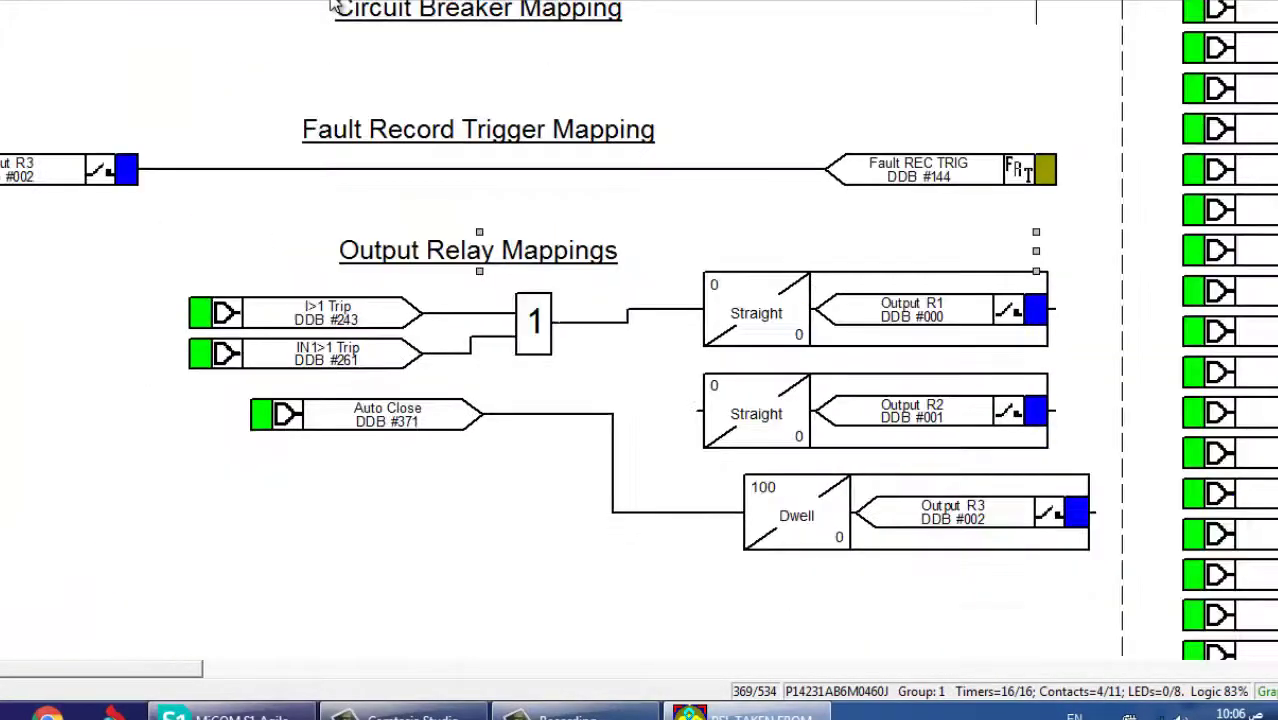
click(335, 5)
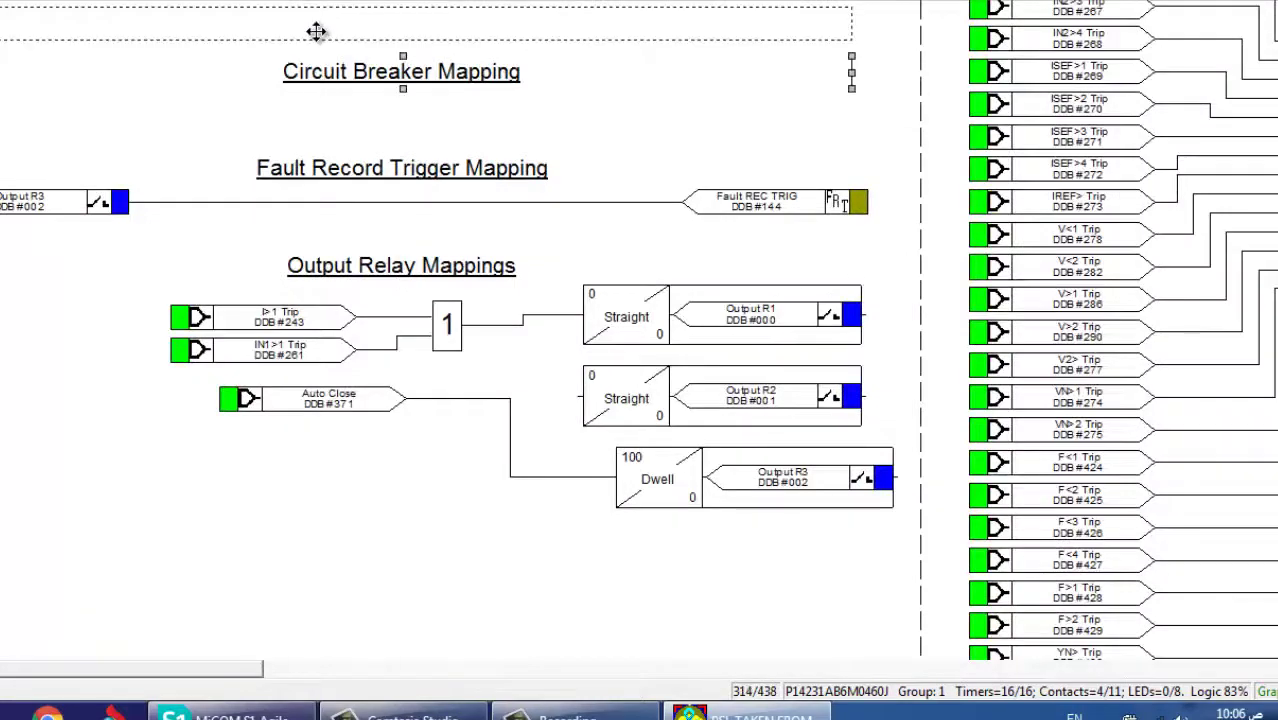
drag(314, 33, 297, 104)
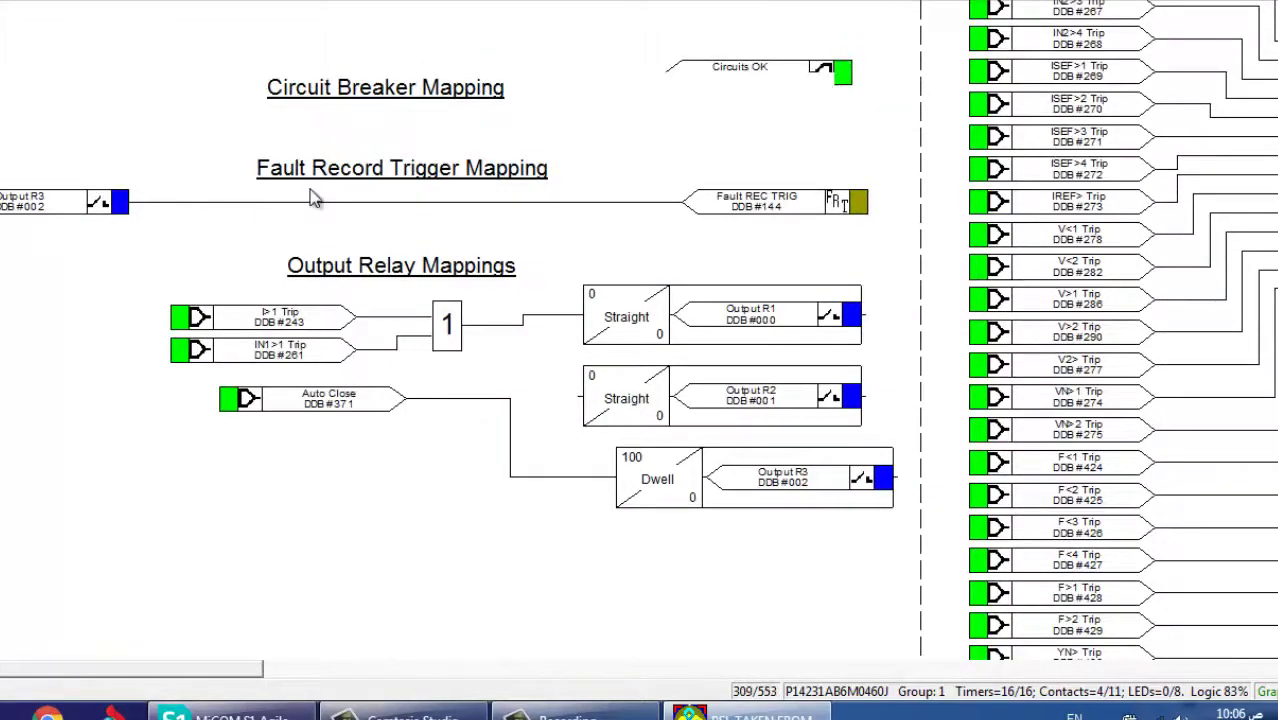
scroll(310, 192, down, 3)
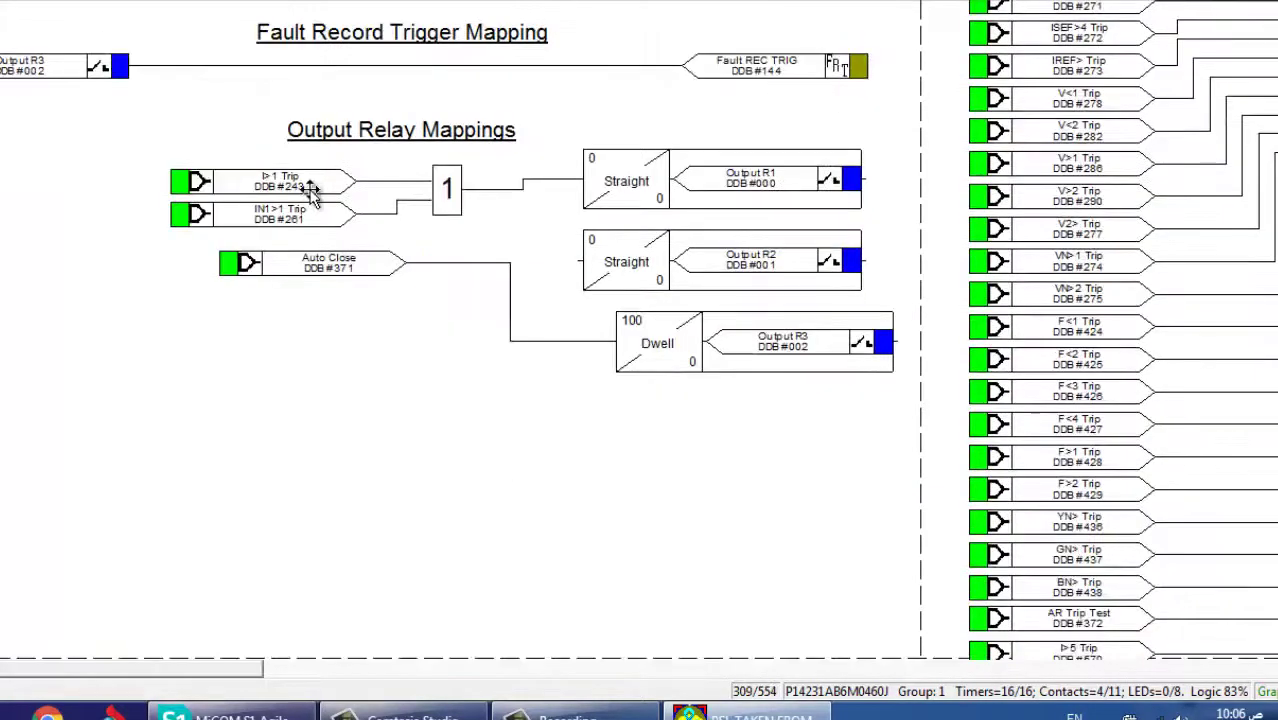
click(328, 248)
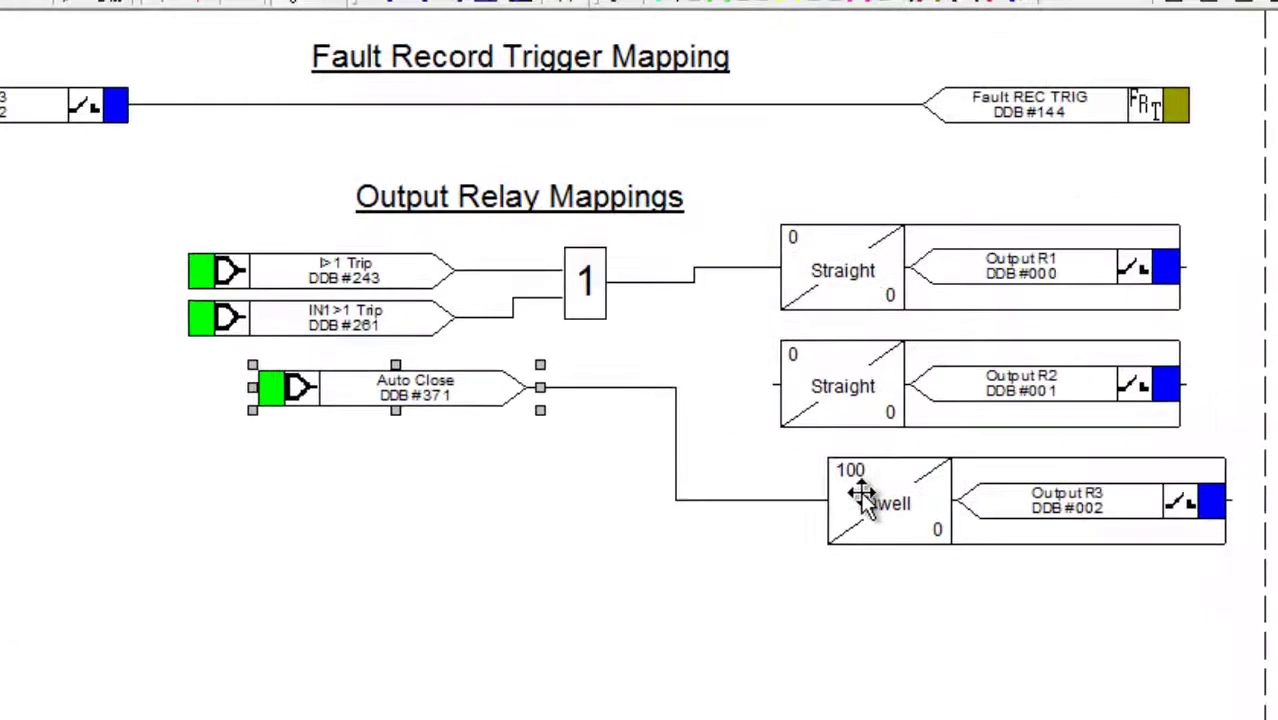
click(925, 503)
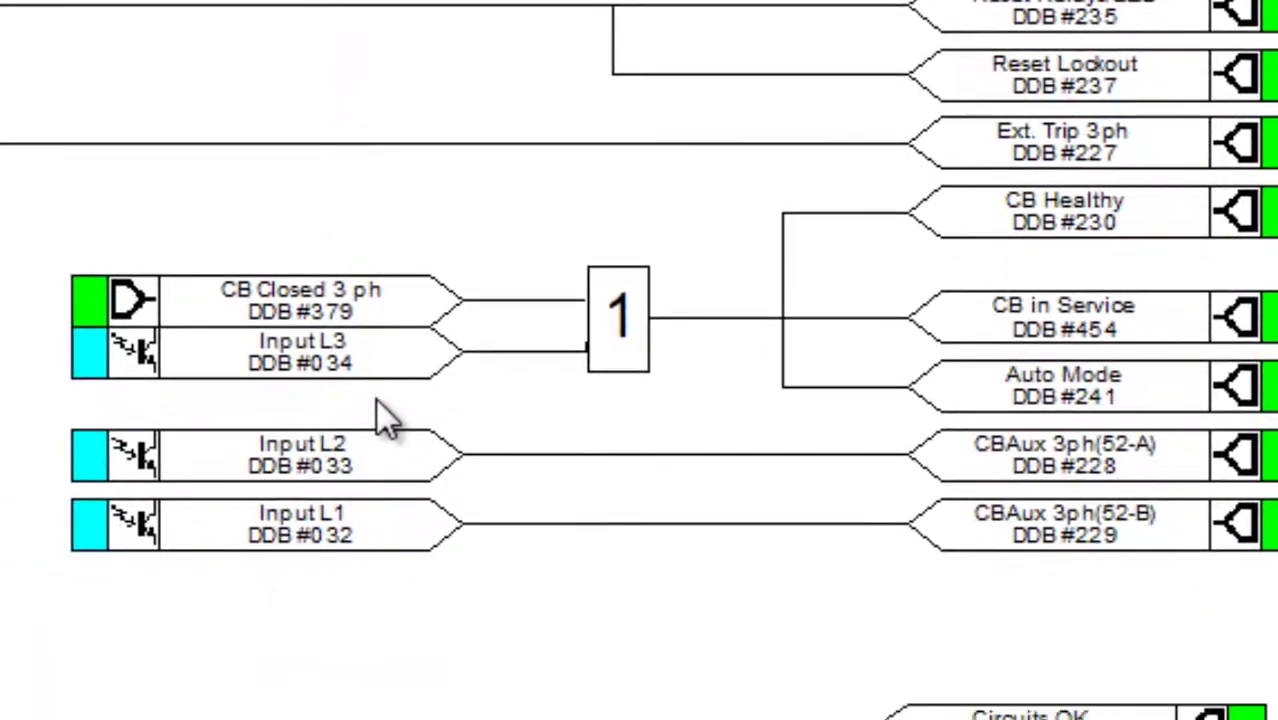
click(341, 515)
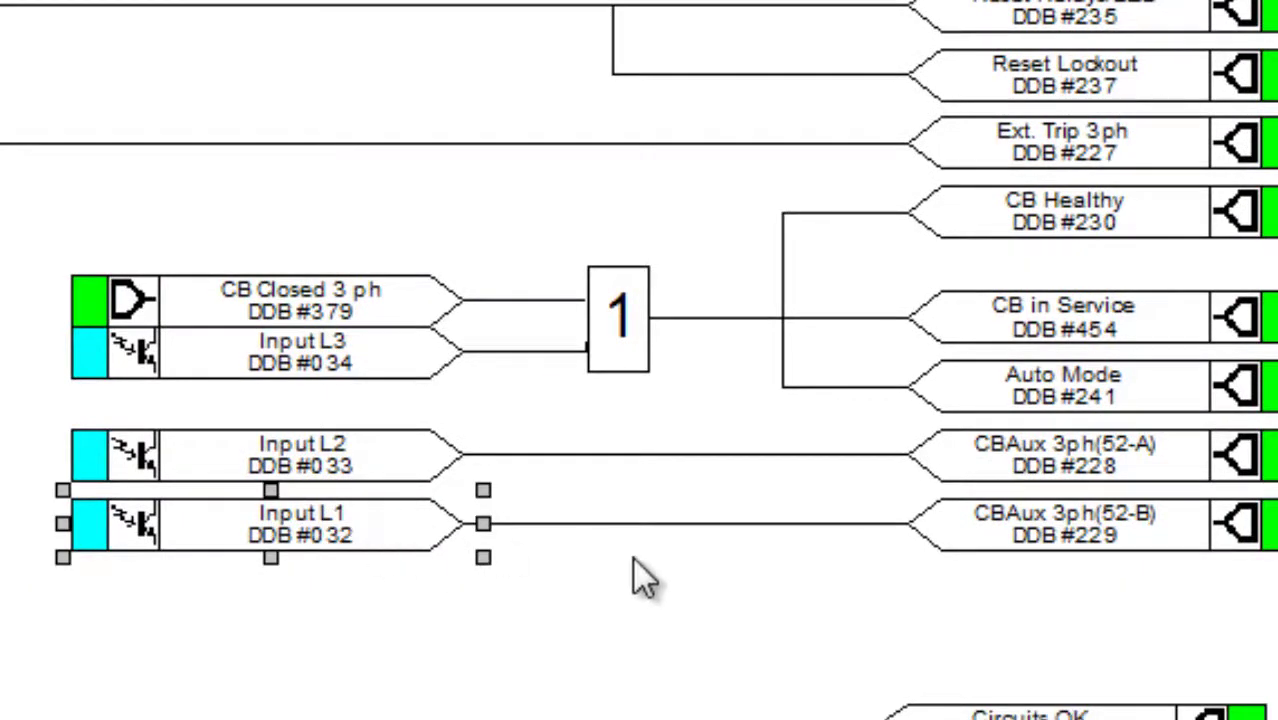
click(1086, 528)
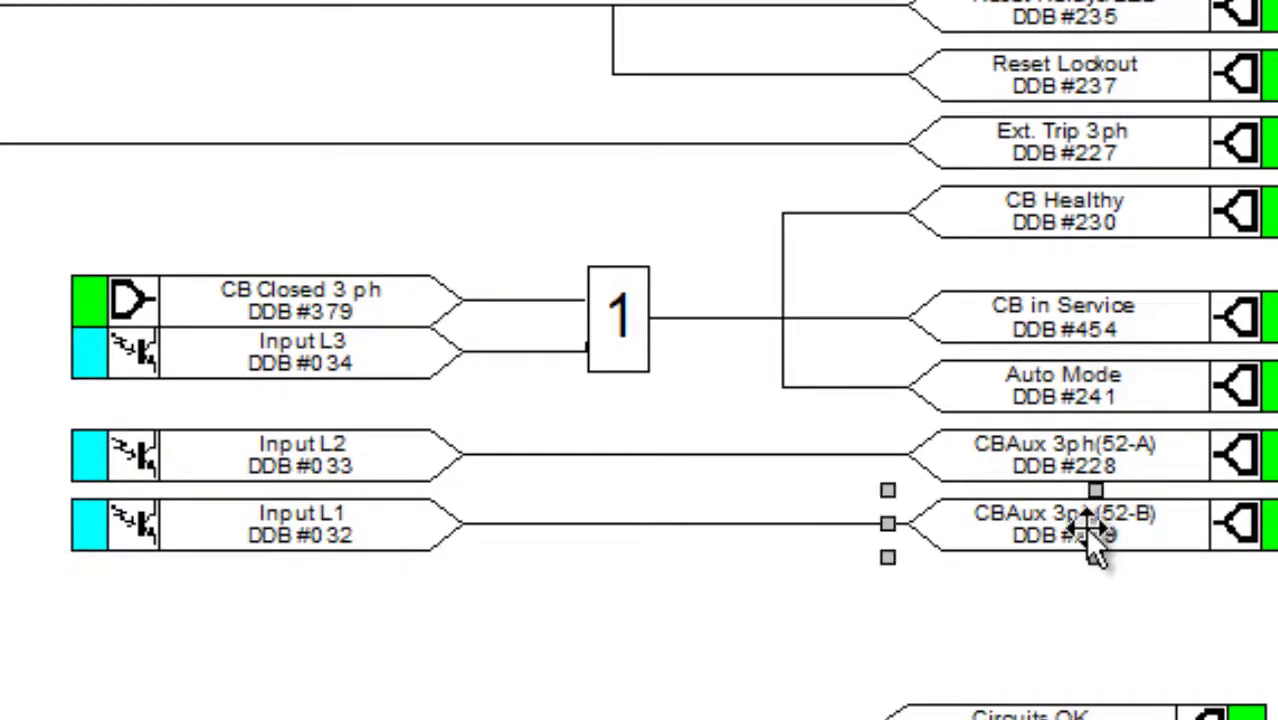
click(167, 460)
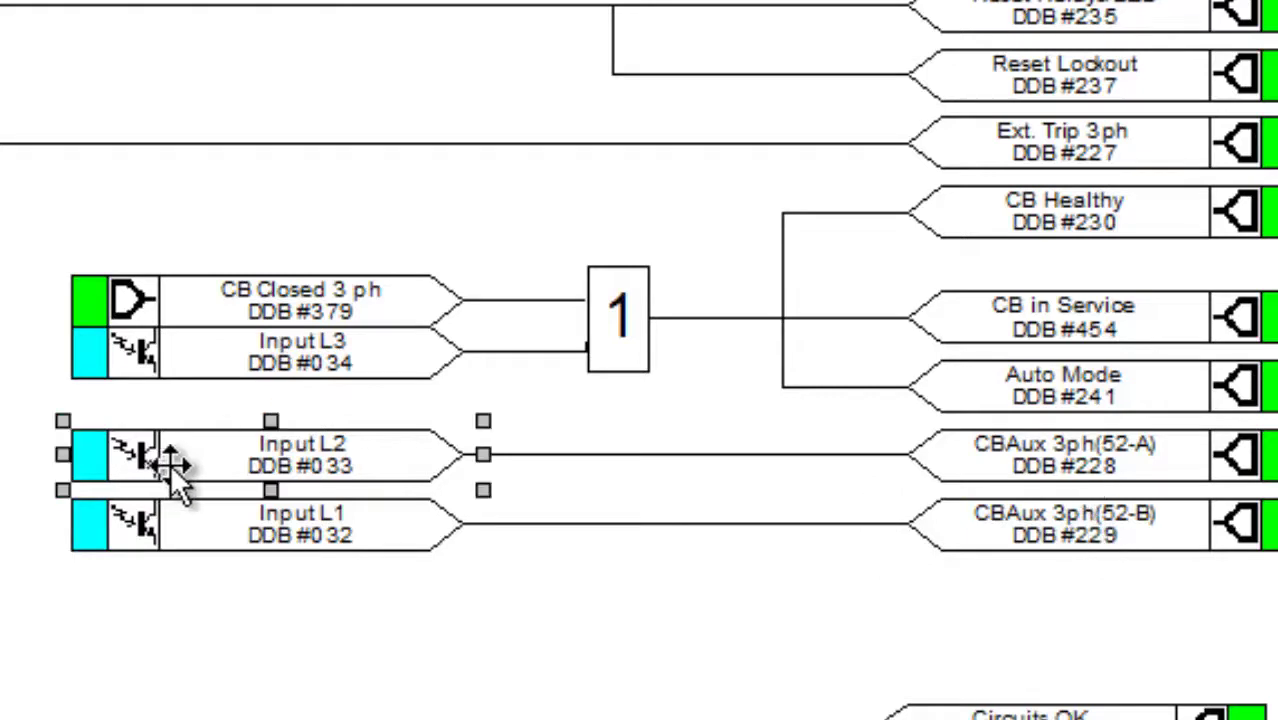
click(1067, 459)
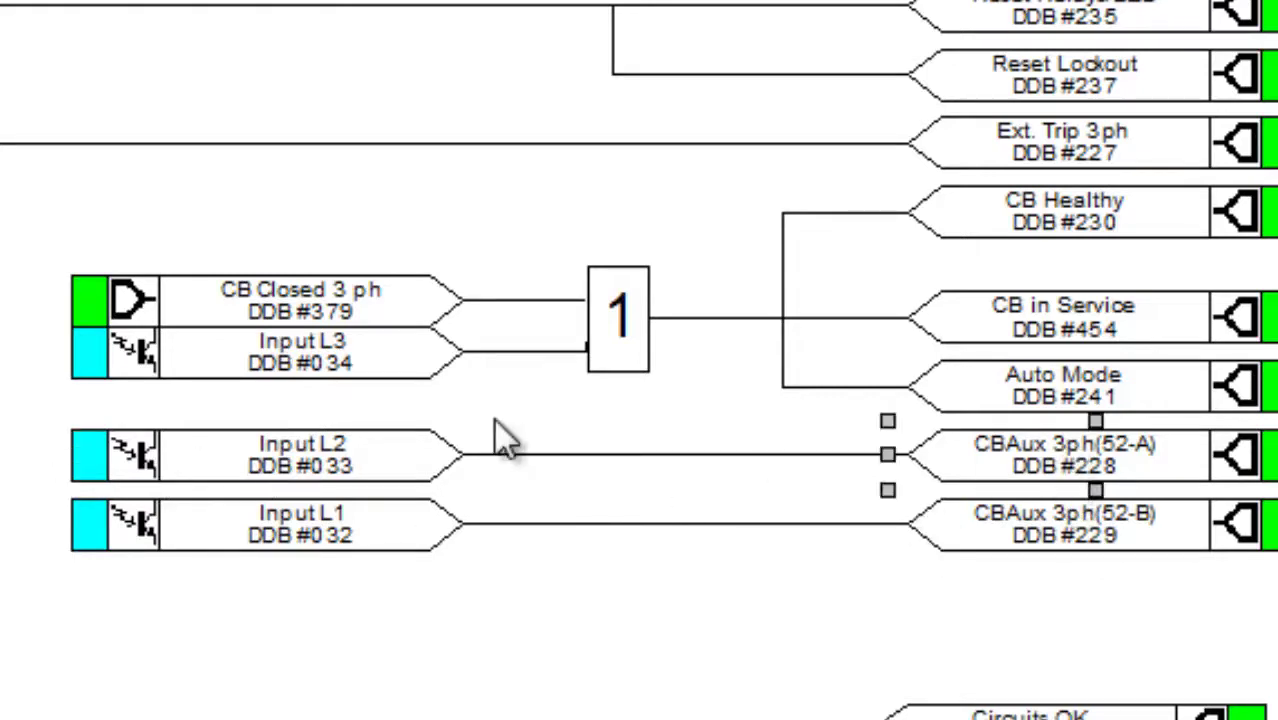
click(320, 356)
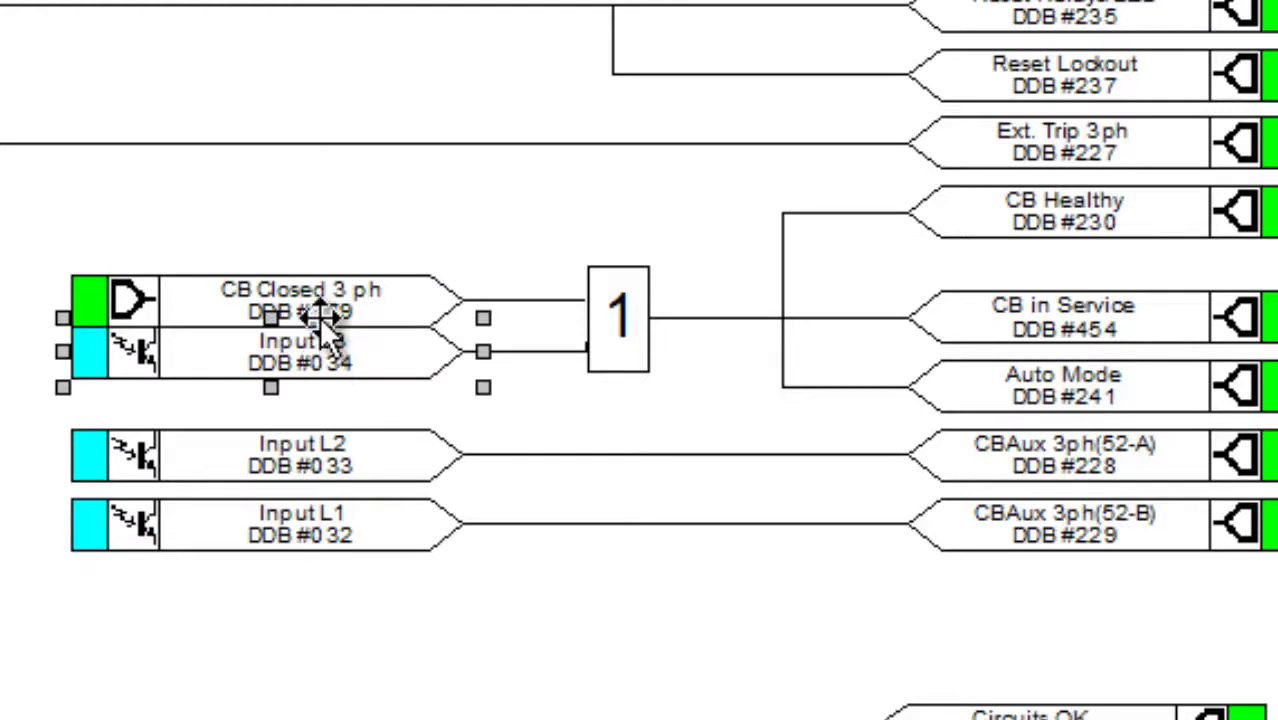
click(1024, 326)
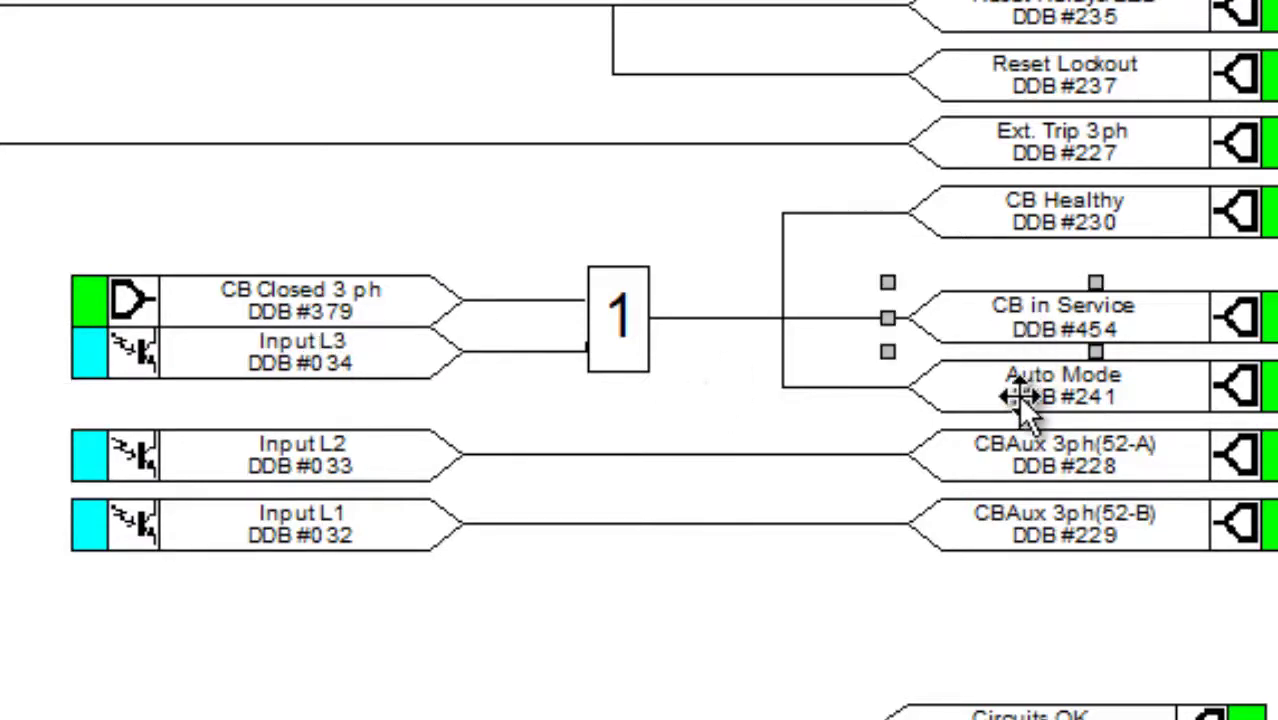
click(1017, 396)
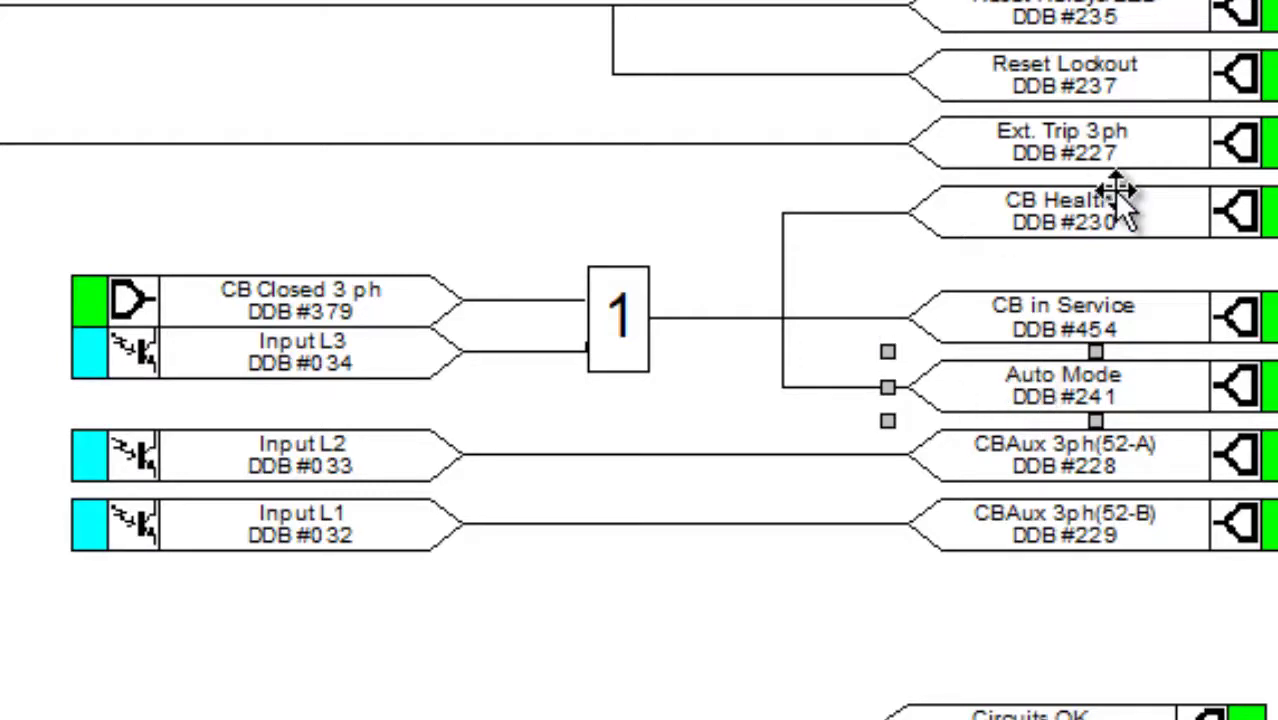
click(1066, 232)
click(346, 361)
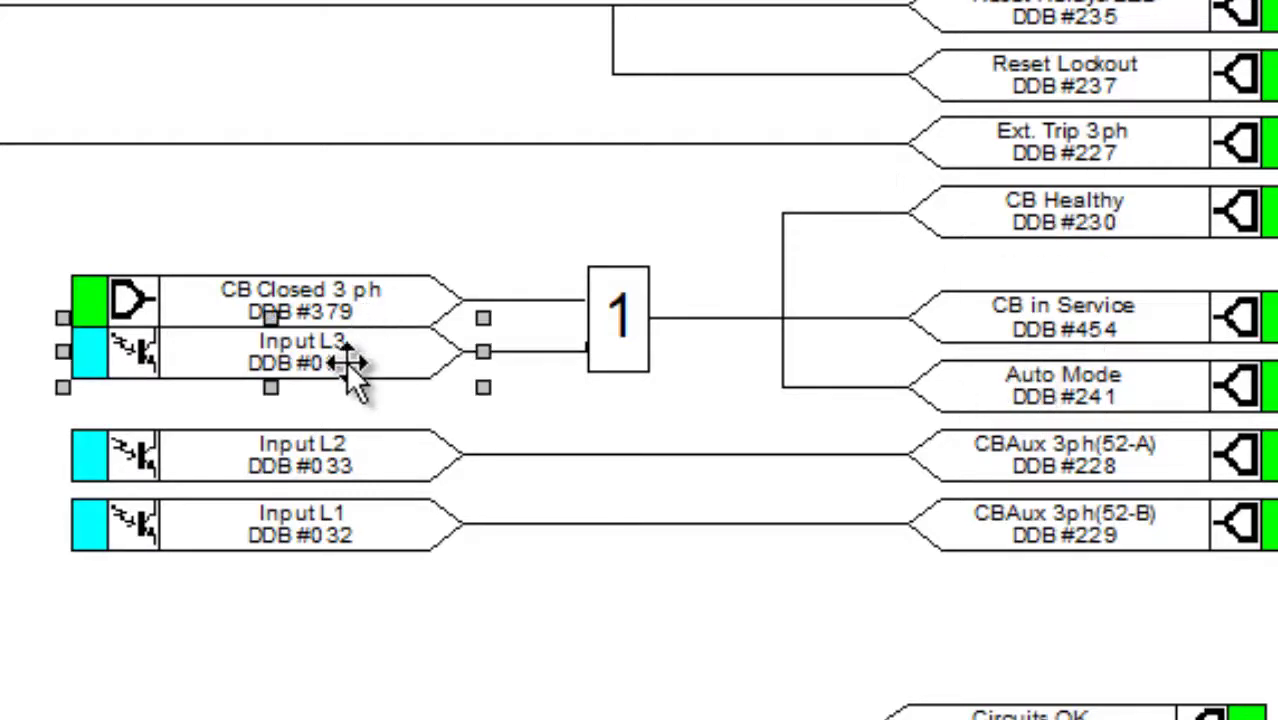
click(1033, 212)
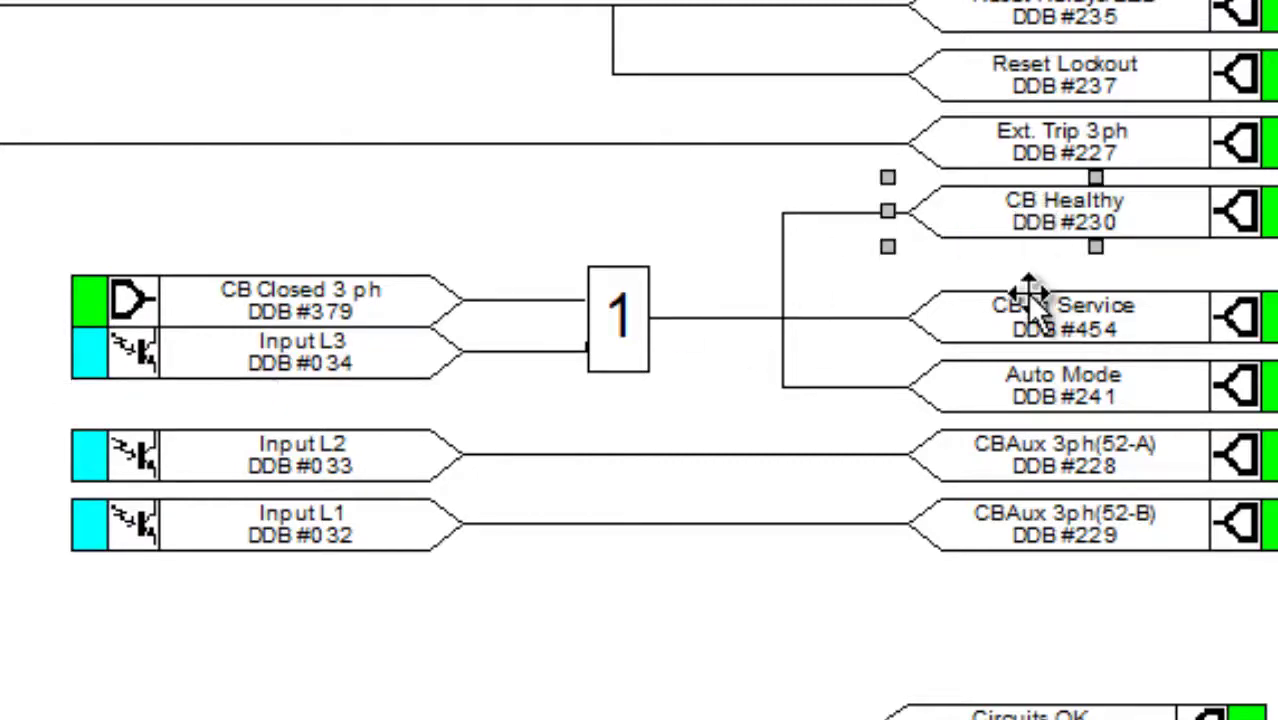
click(1026, 292)
click(1035, 383)
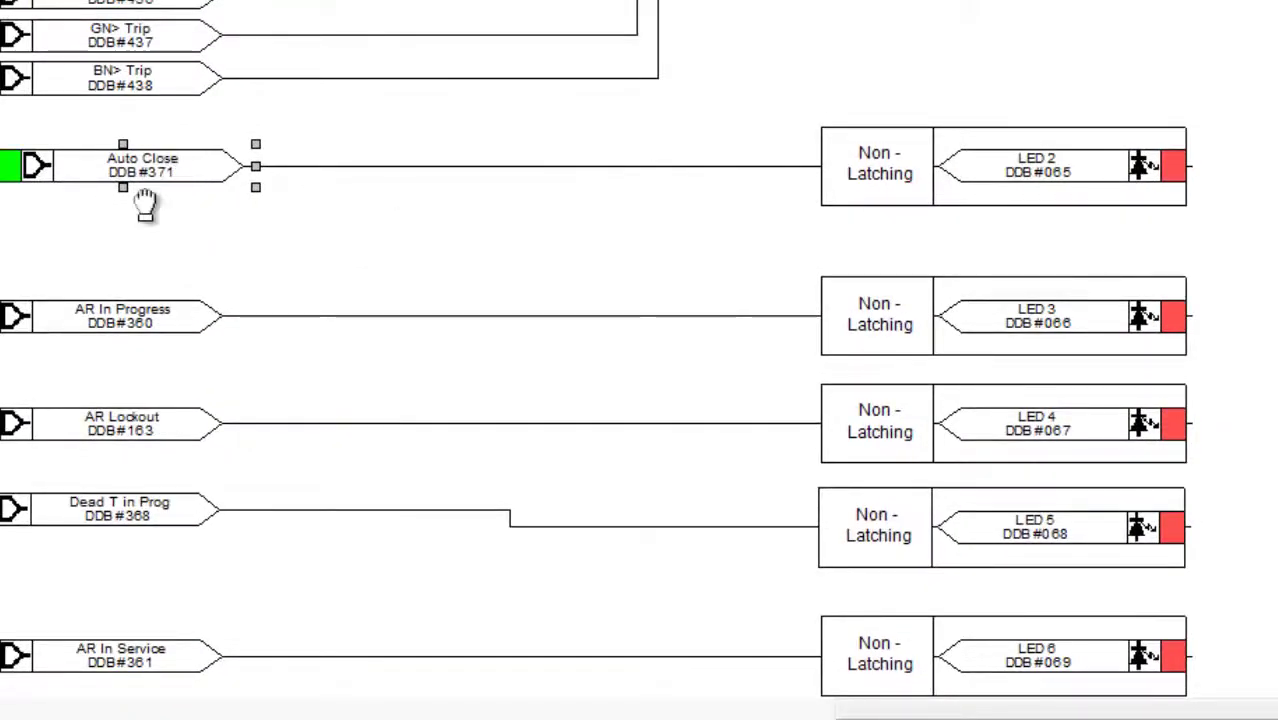
Scroll down and zoom out over the CB Open and CB Closed LED 7 and 8 mappings.
scroll(148, 207, down, 3)
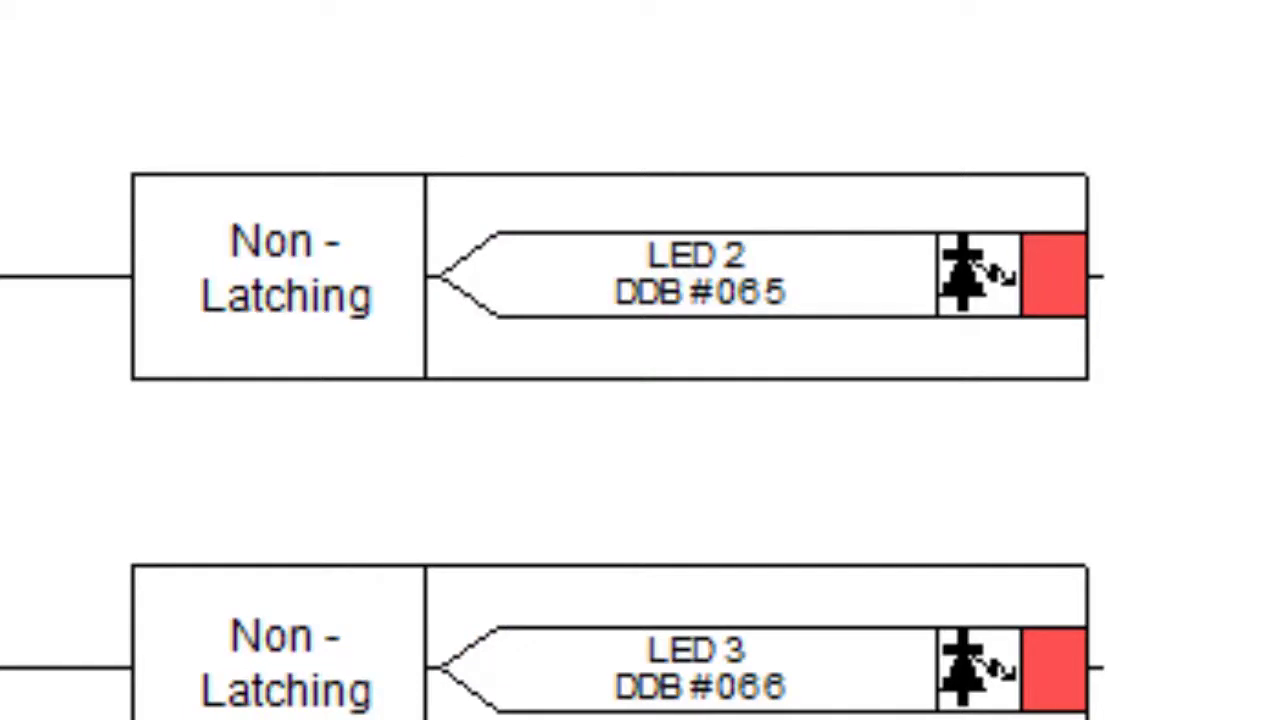
click(110, 605)
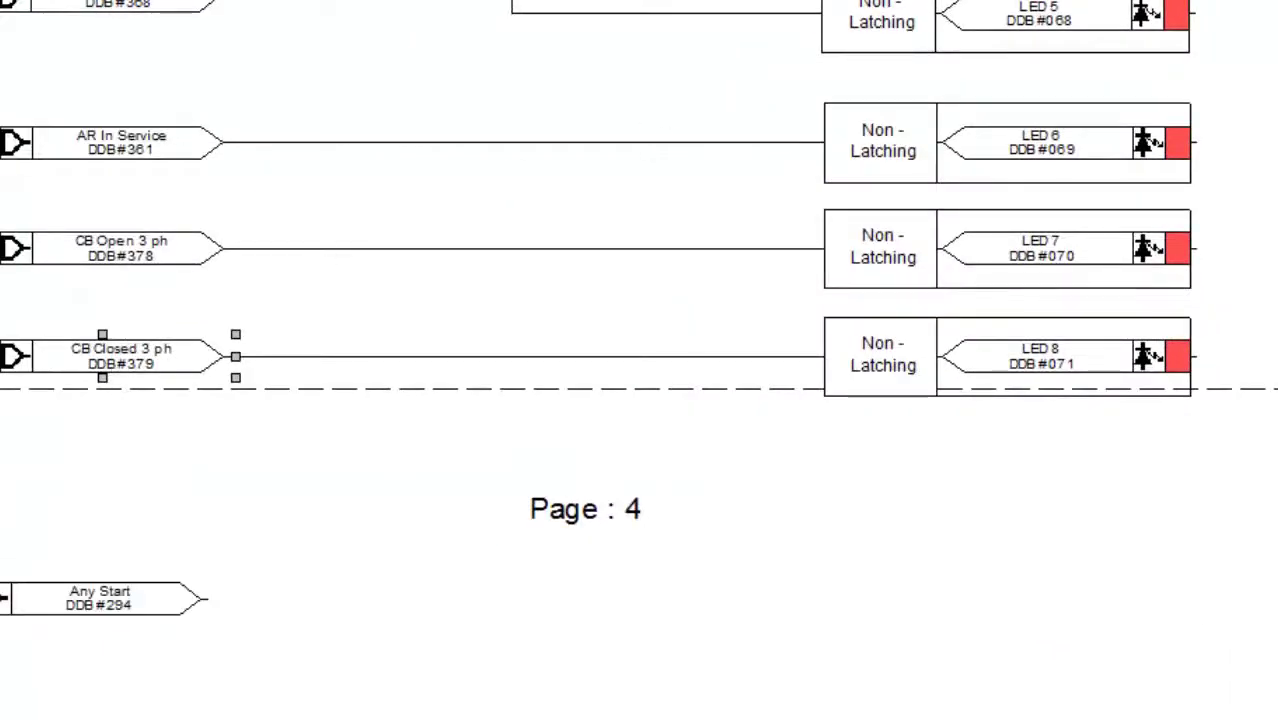
Close the PSL without saving and review the Healthy Time and Reclaim Extend autoreclose rows.
key(alt+F4)
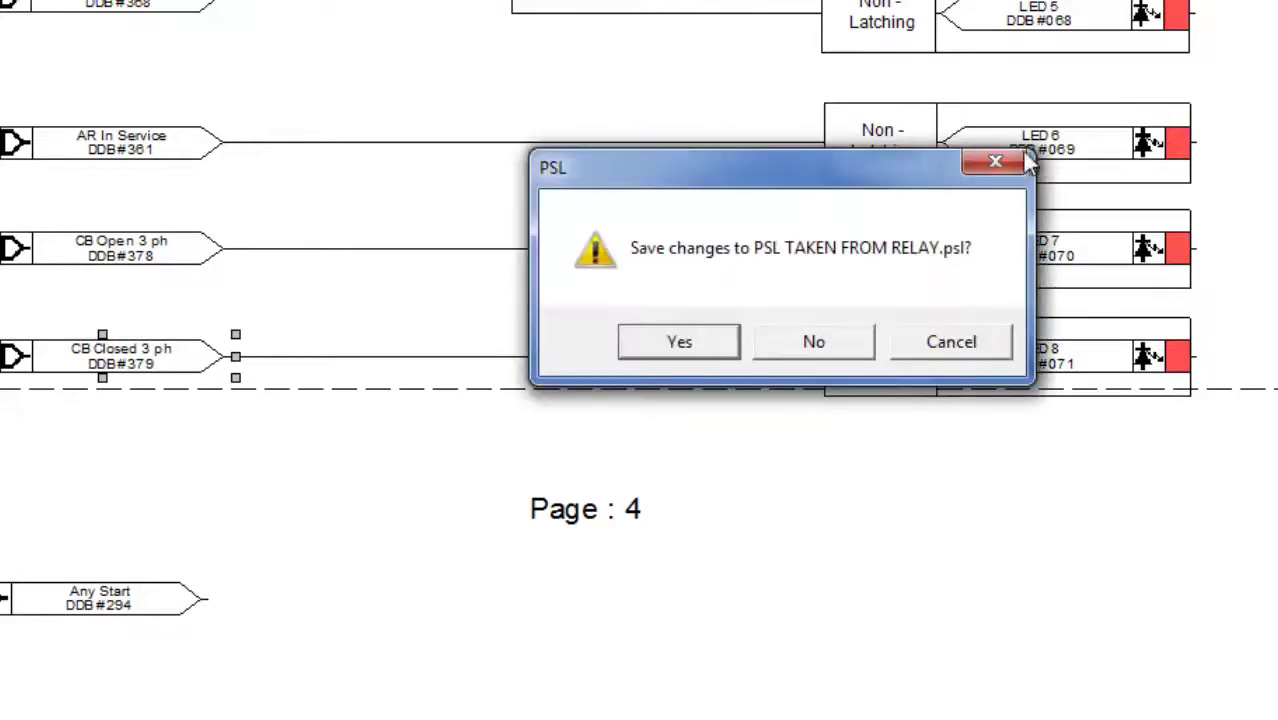
click(784, 350)
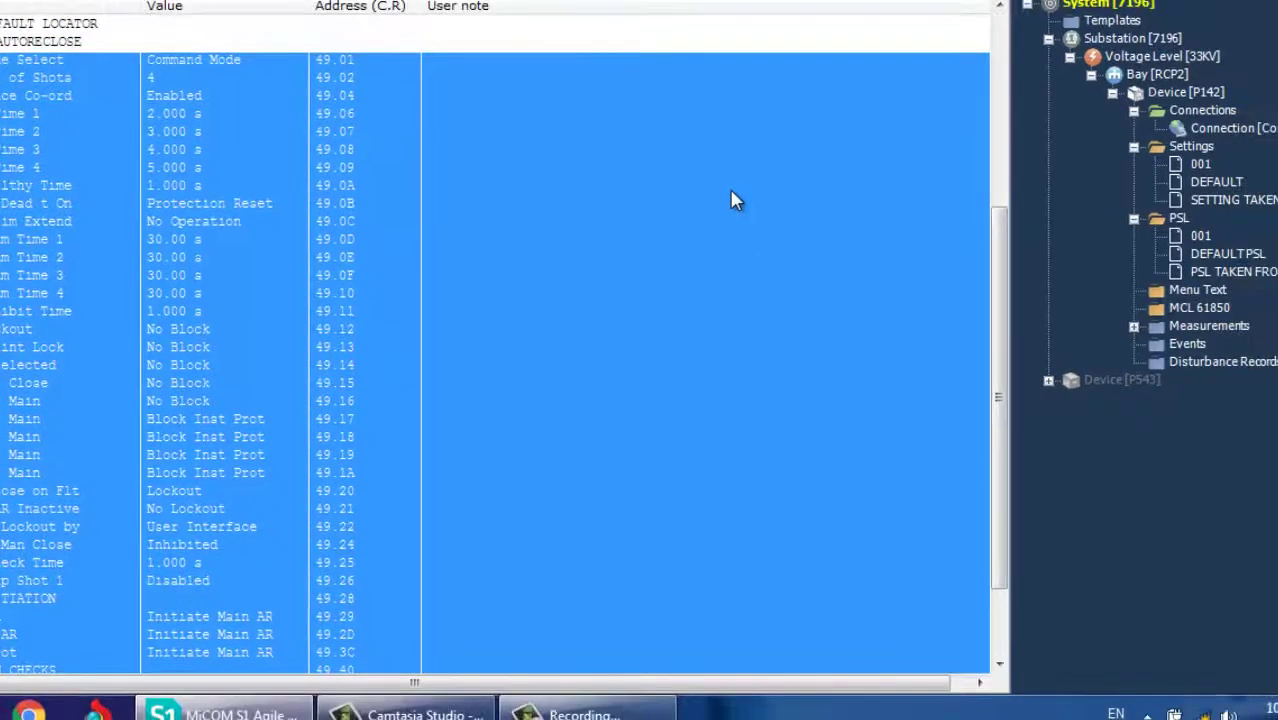
click(729, 188)
click(214, 226)
scroll(212, 232, up, 3)
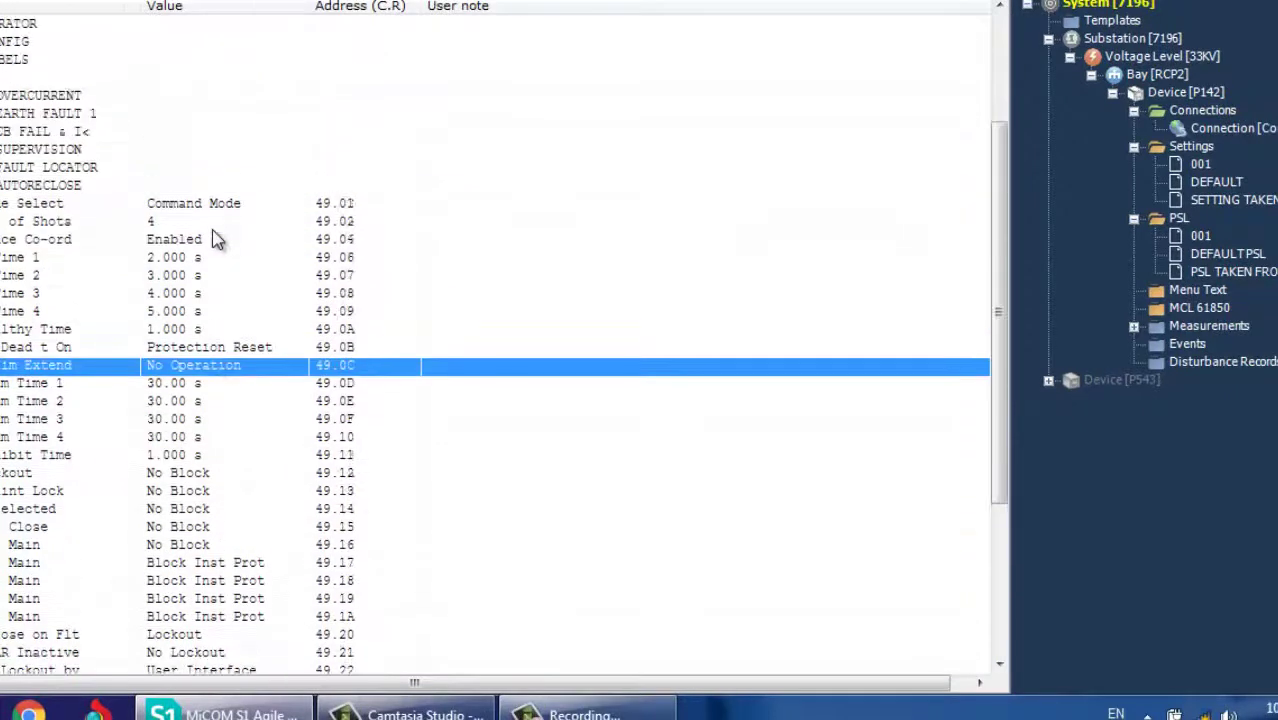
click(58, 190)
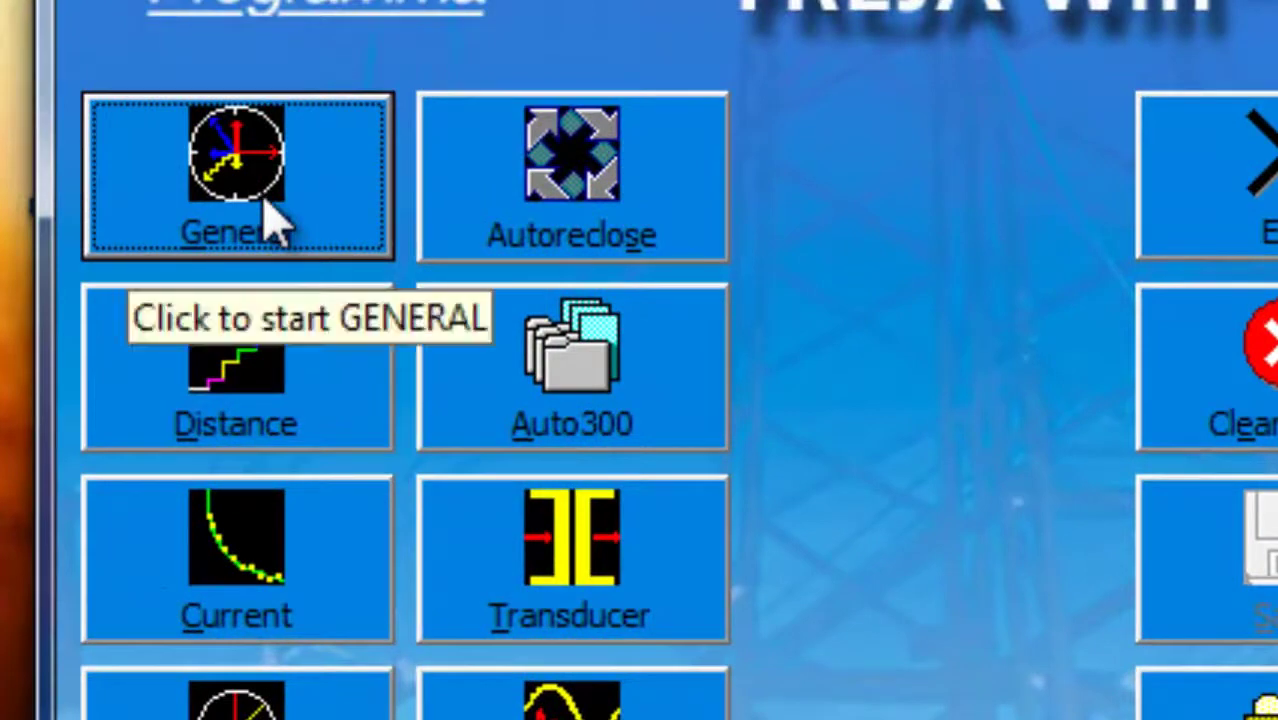
Start the General test module with its description replaced by 'AUTO RECLOSER'.
click(310, 192)
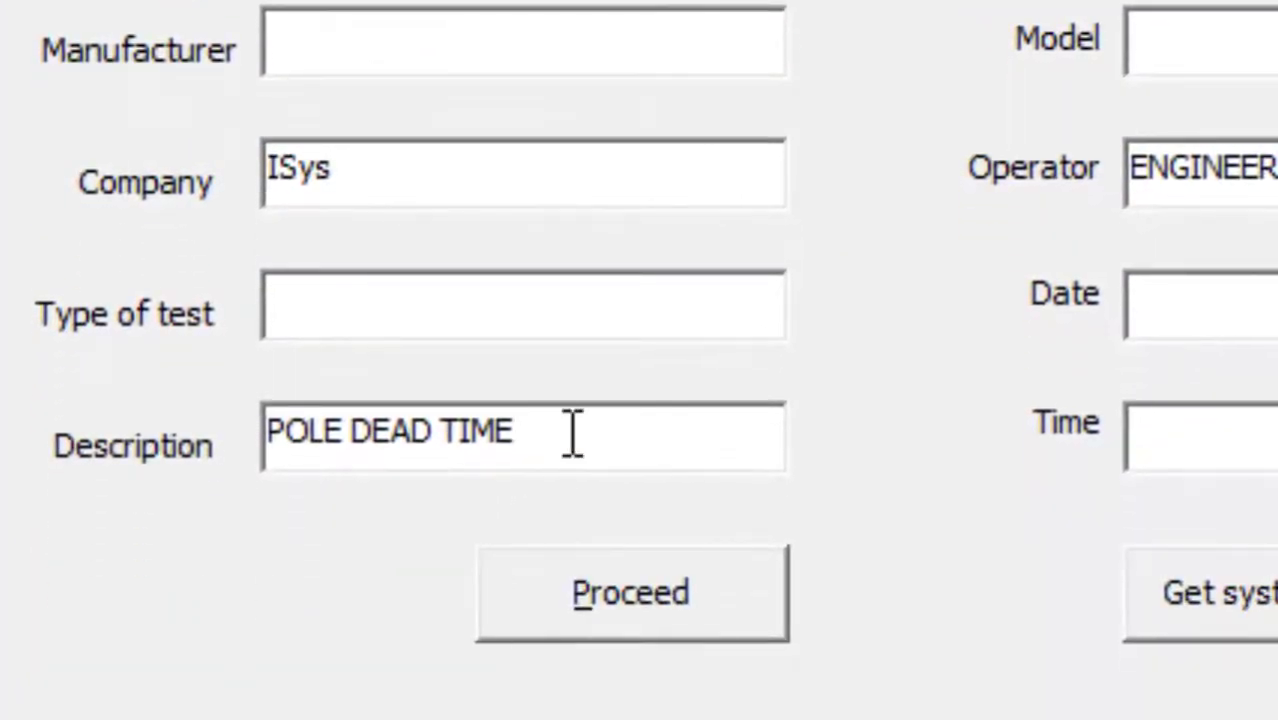
drag(573, 434, 45, 442)
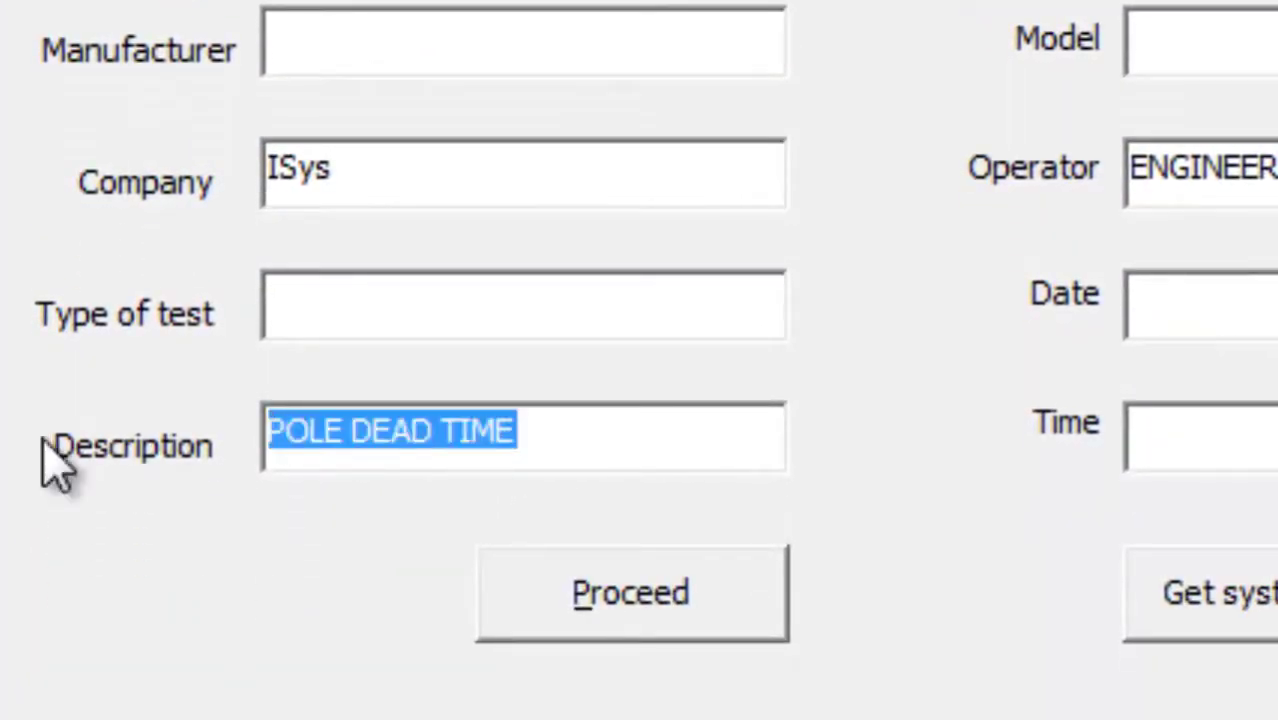
text(AUTO RECLOSER)
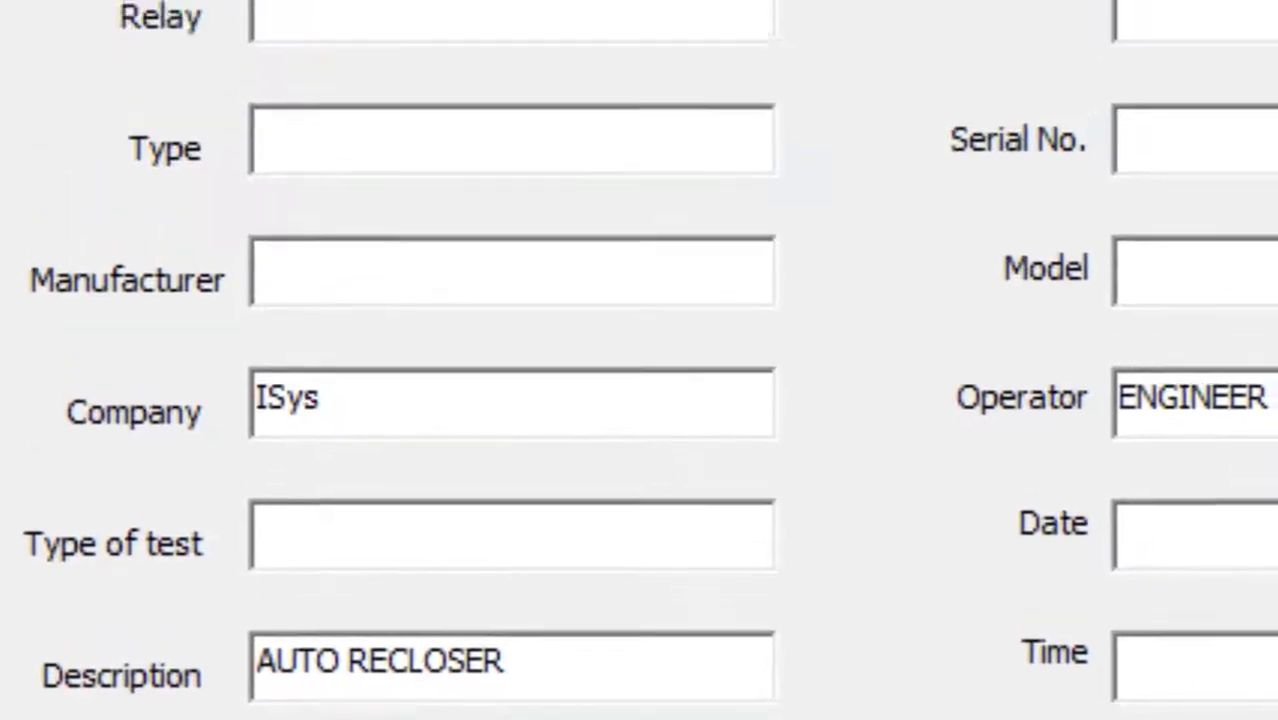
click(683, 645)
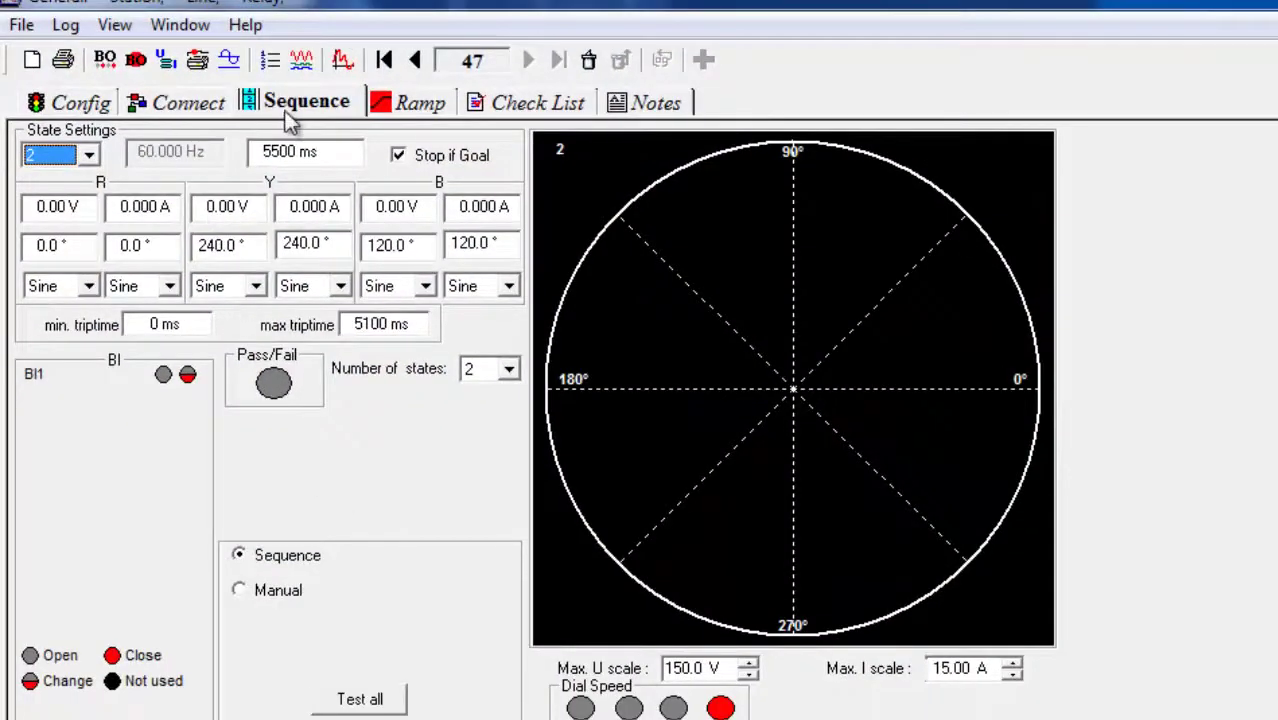
Show the state 1 settings from the sequence State Settings list.
click(50, 157)
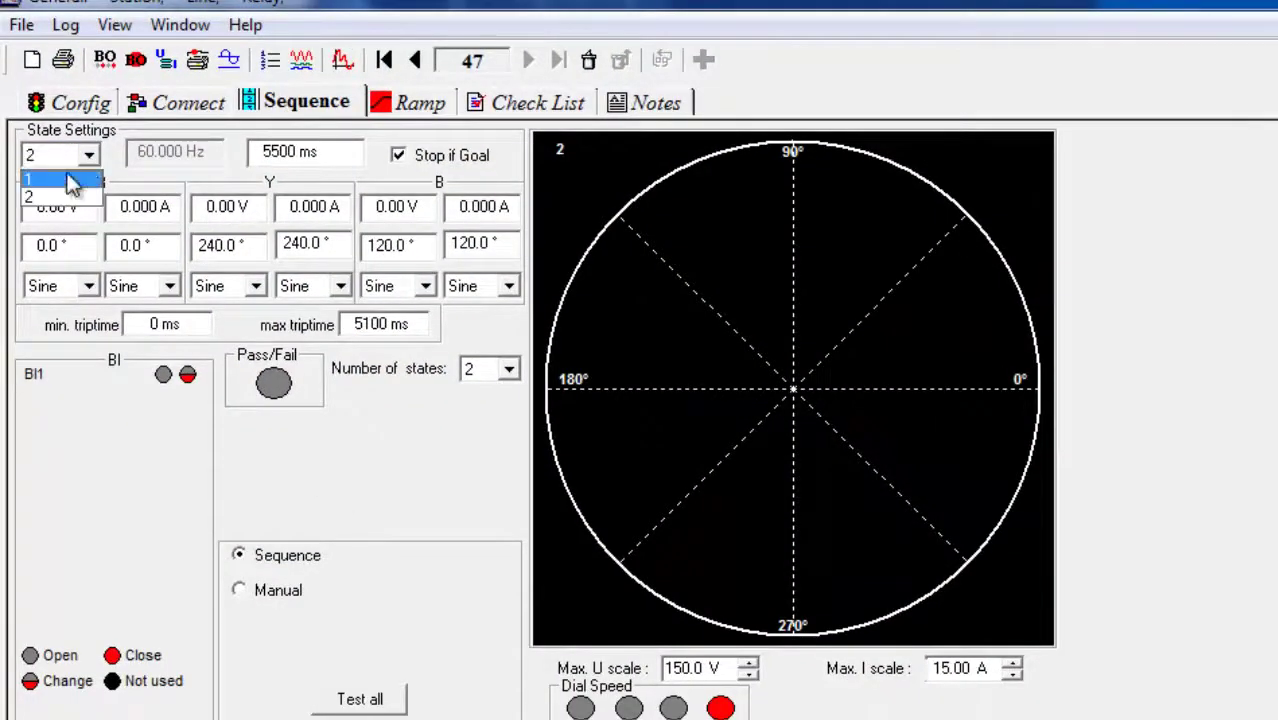
click(60, 187)
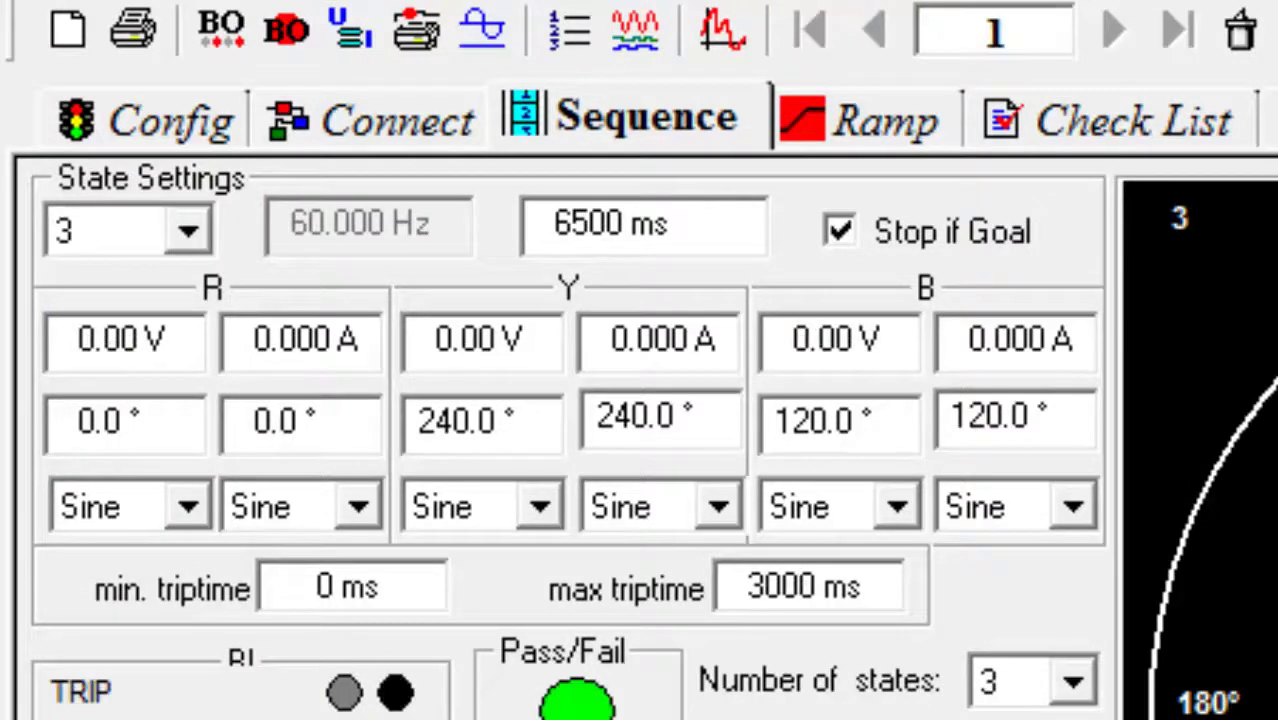
Clear the latest results, toggle the BI(1-5) contact/voltage sensing, and return to Sequence.
click(162, 135)
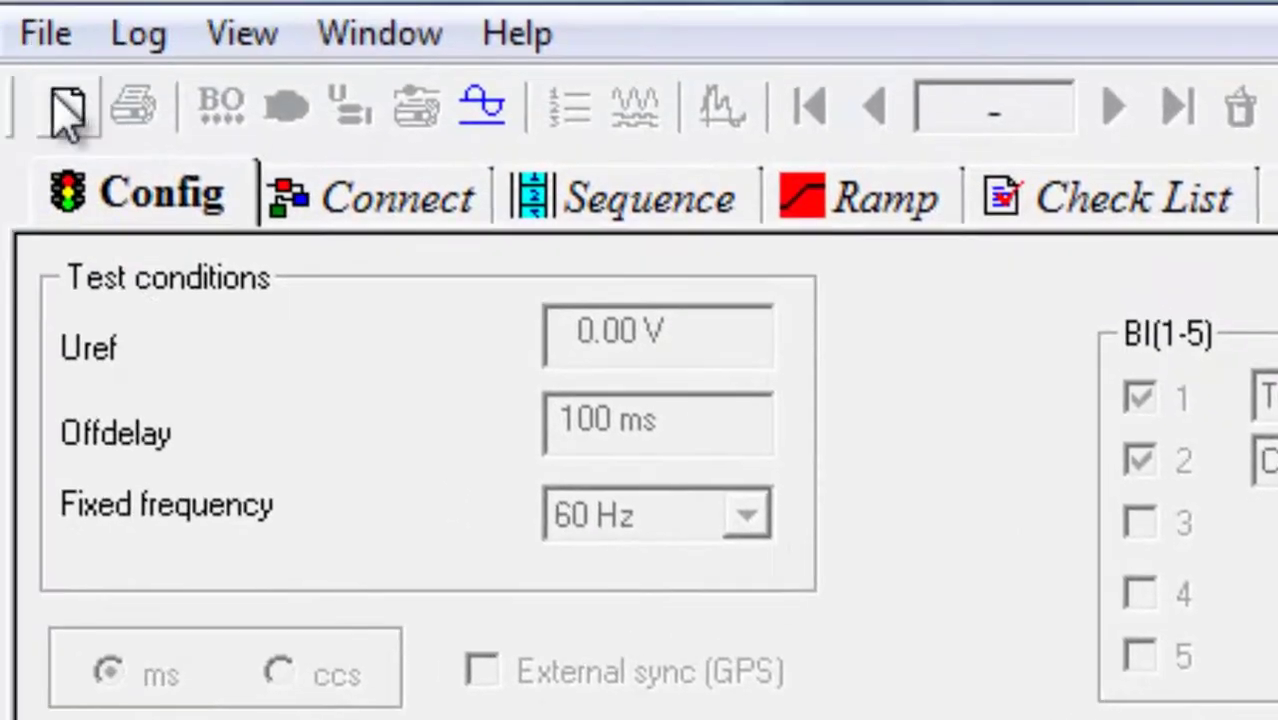
click(66, 110)
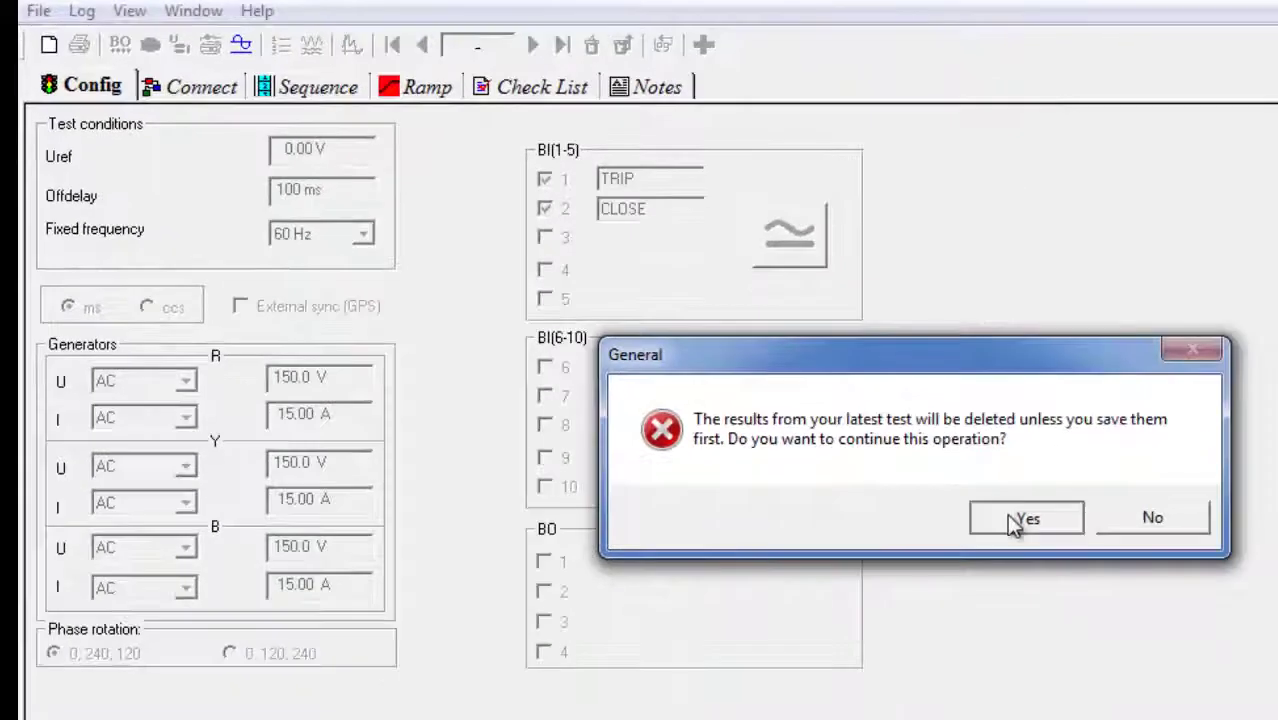
click(1022, 518)
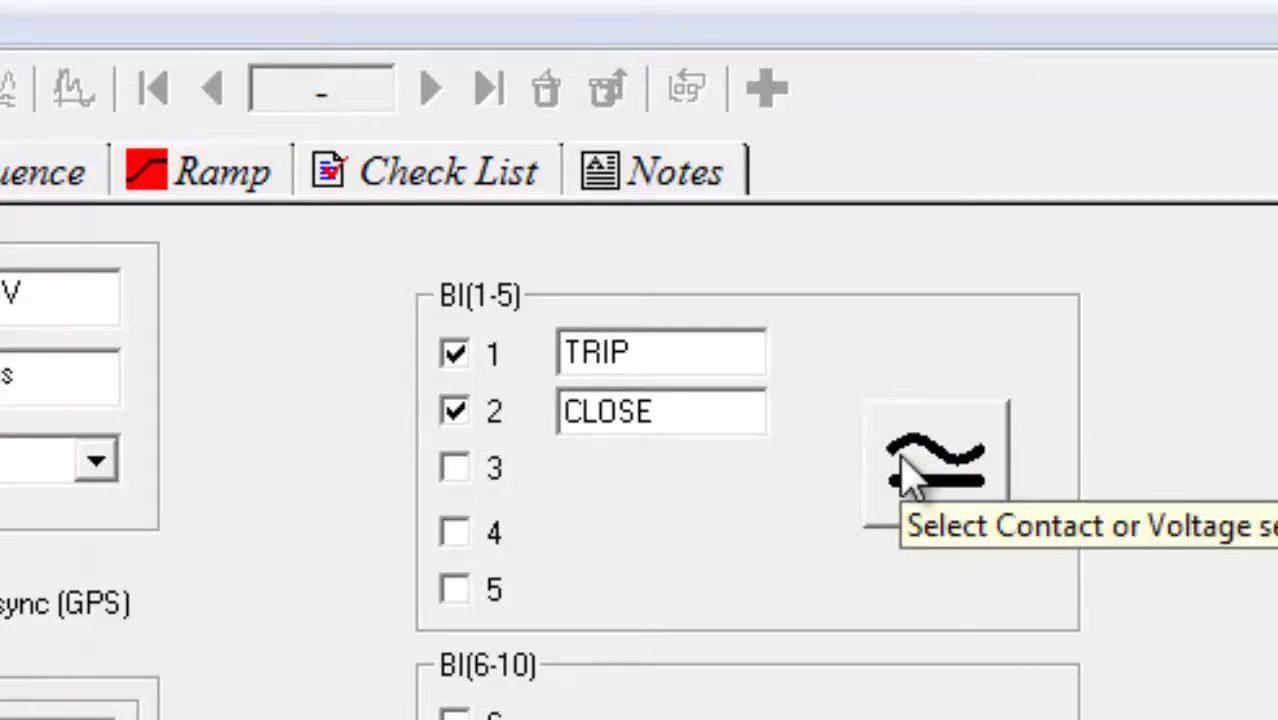
click(903, 470)
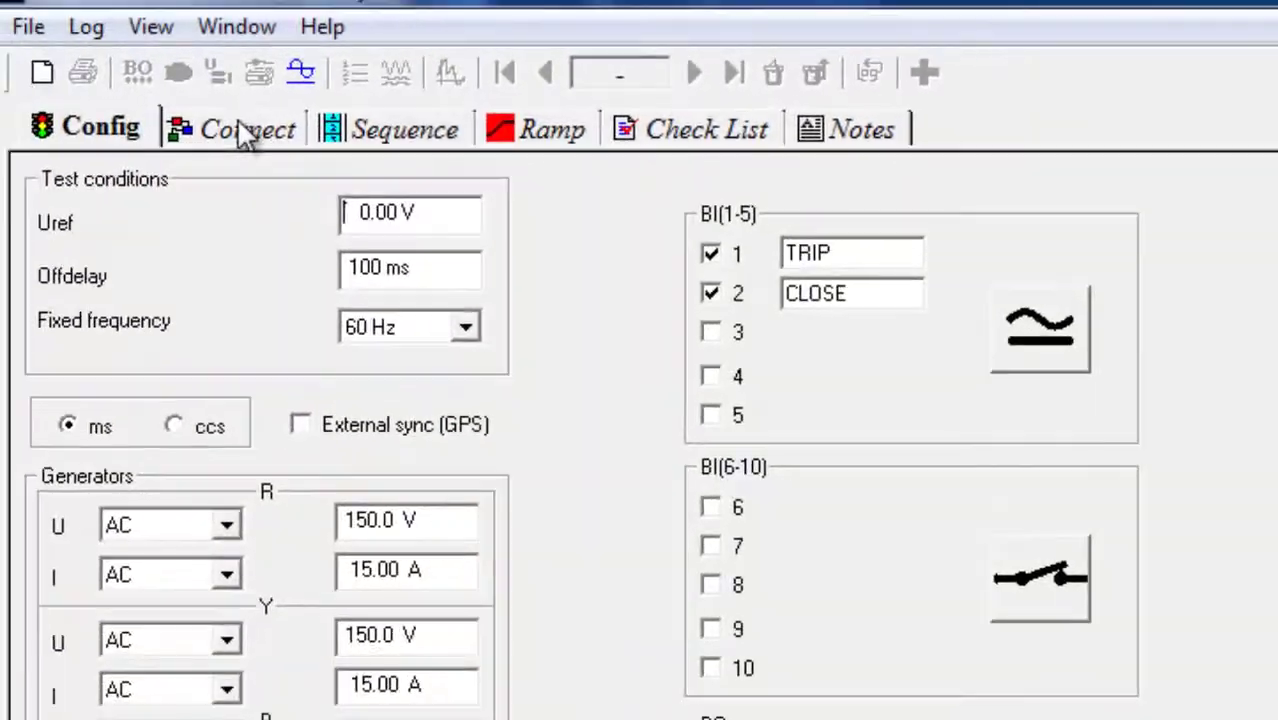
click(440, 130)
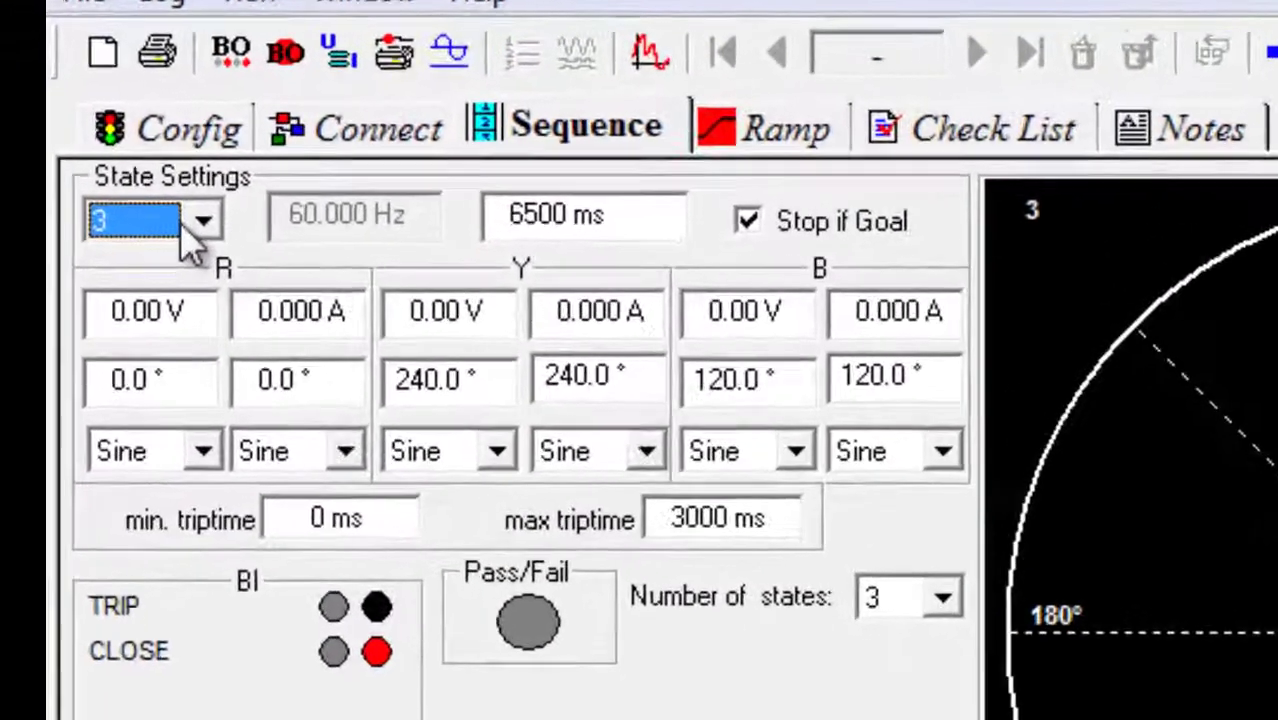
click(103, 199)
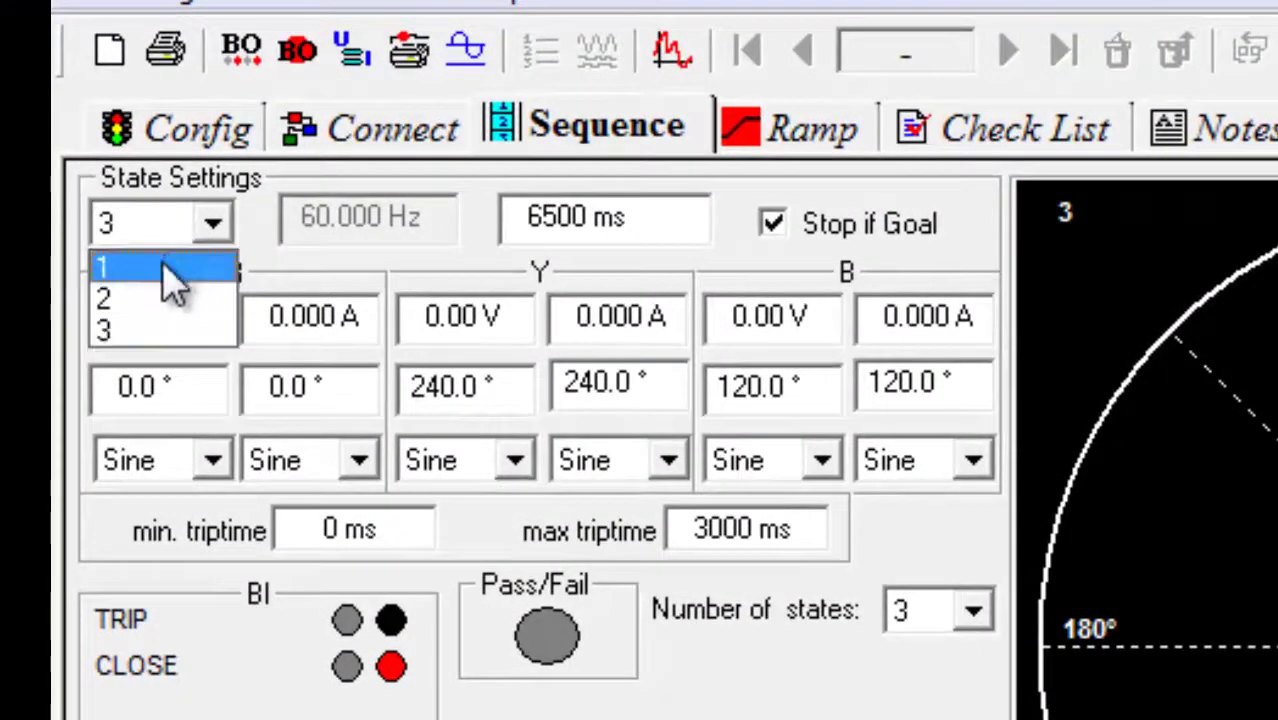
click(165, 268)
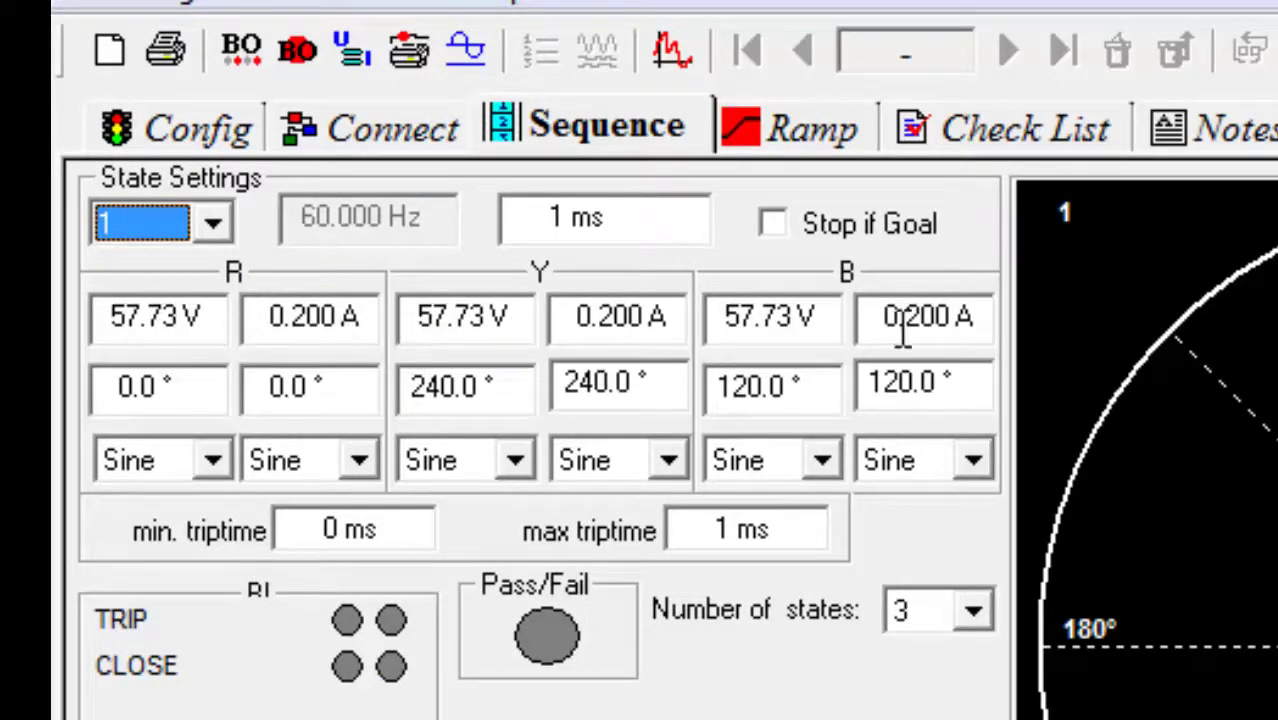
click(215, 230)
click(212, 226)
click(585, 220)
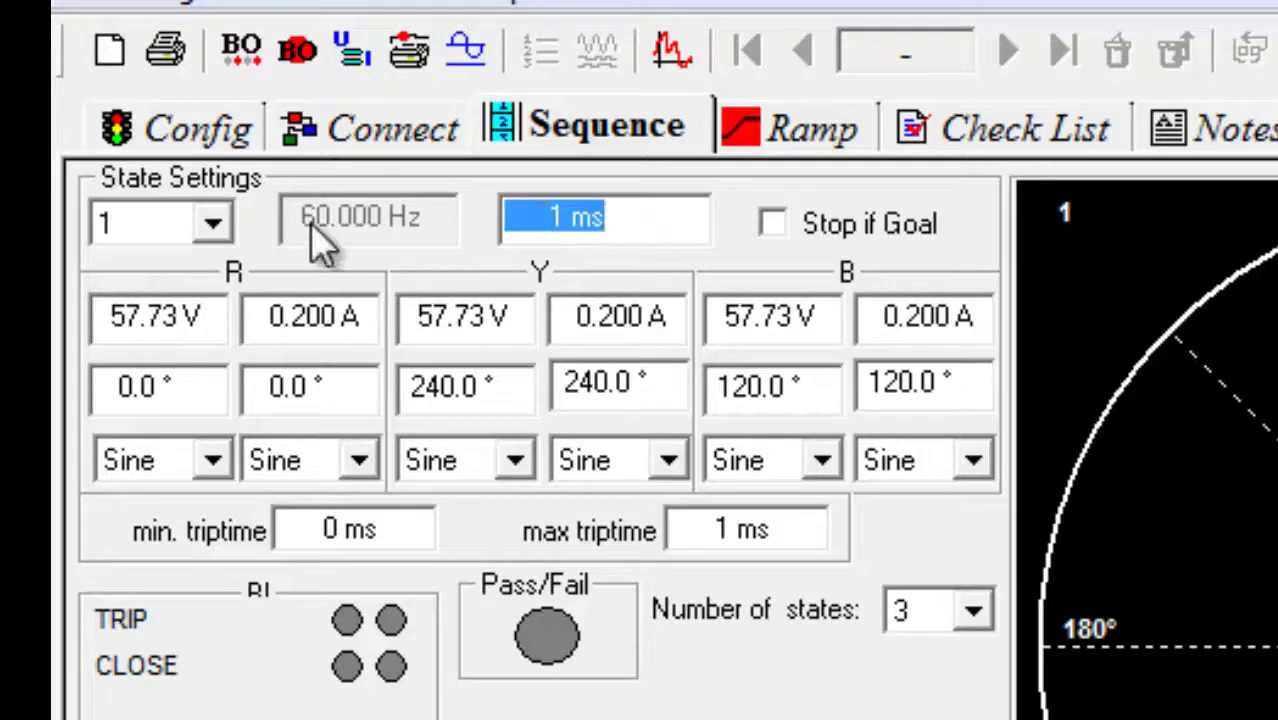
click(218, 228)
click(146, 299)
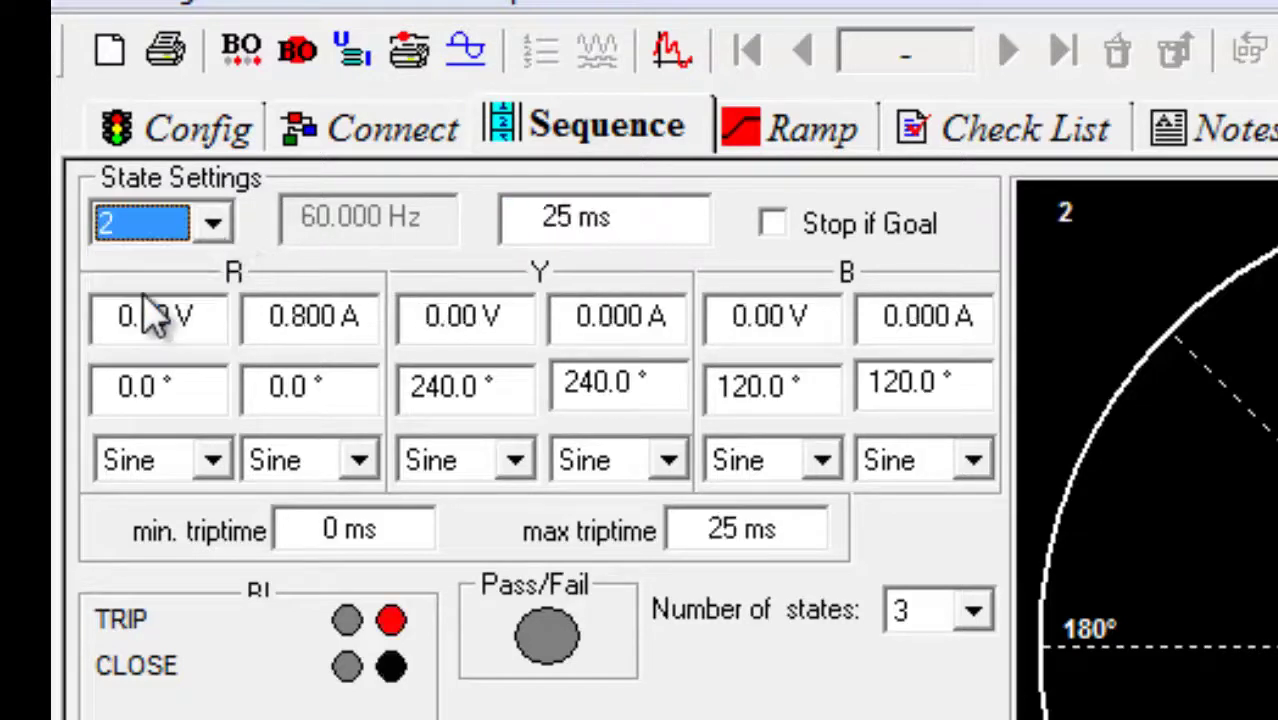
click(163, 338)
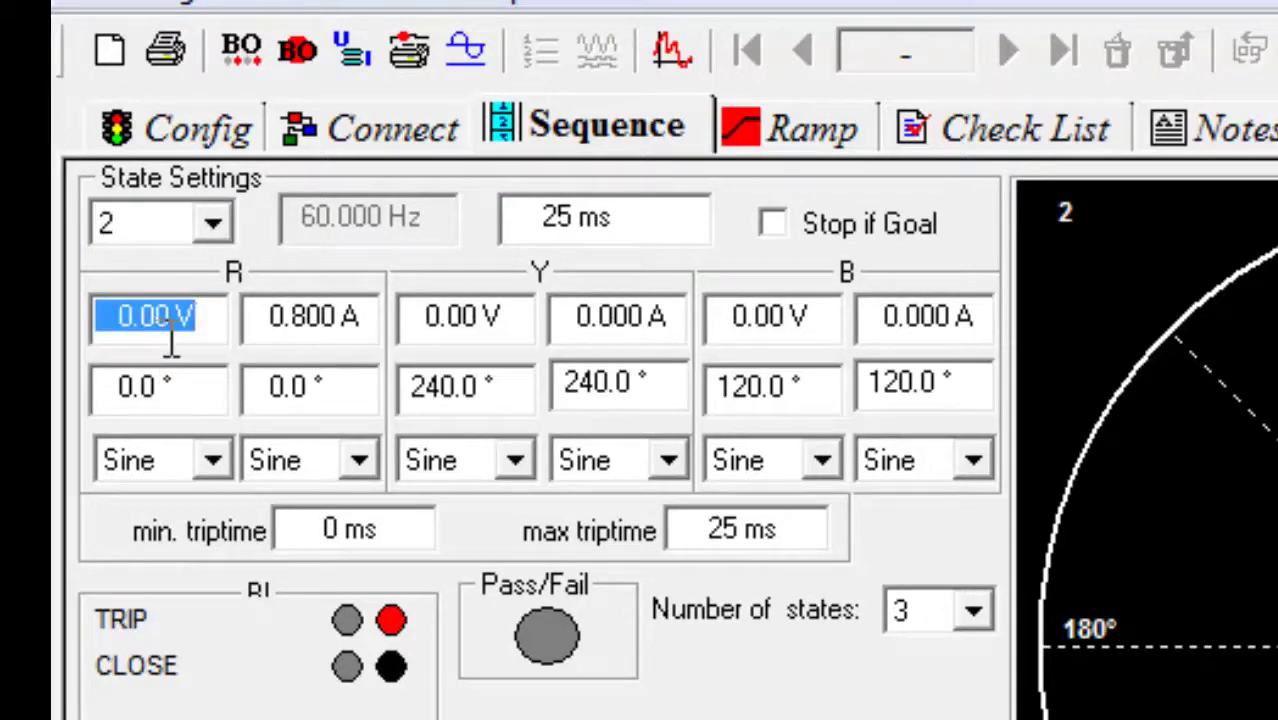
click(325, 335)
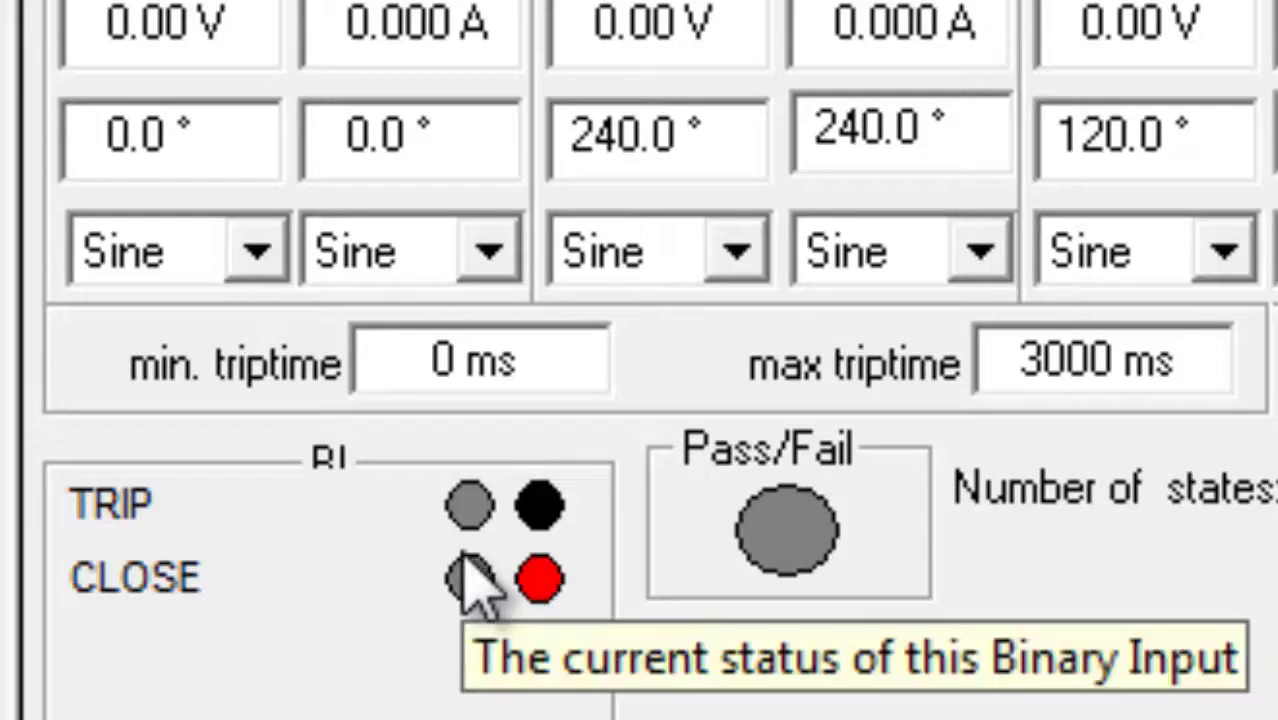
Keep CLOSE as state 3's goal and set its maximum trip time to 6500 ms.
click(542, 580)
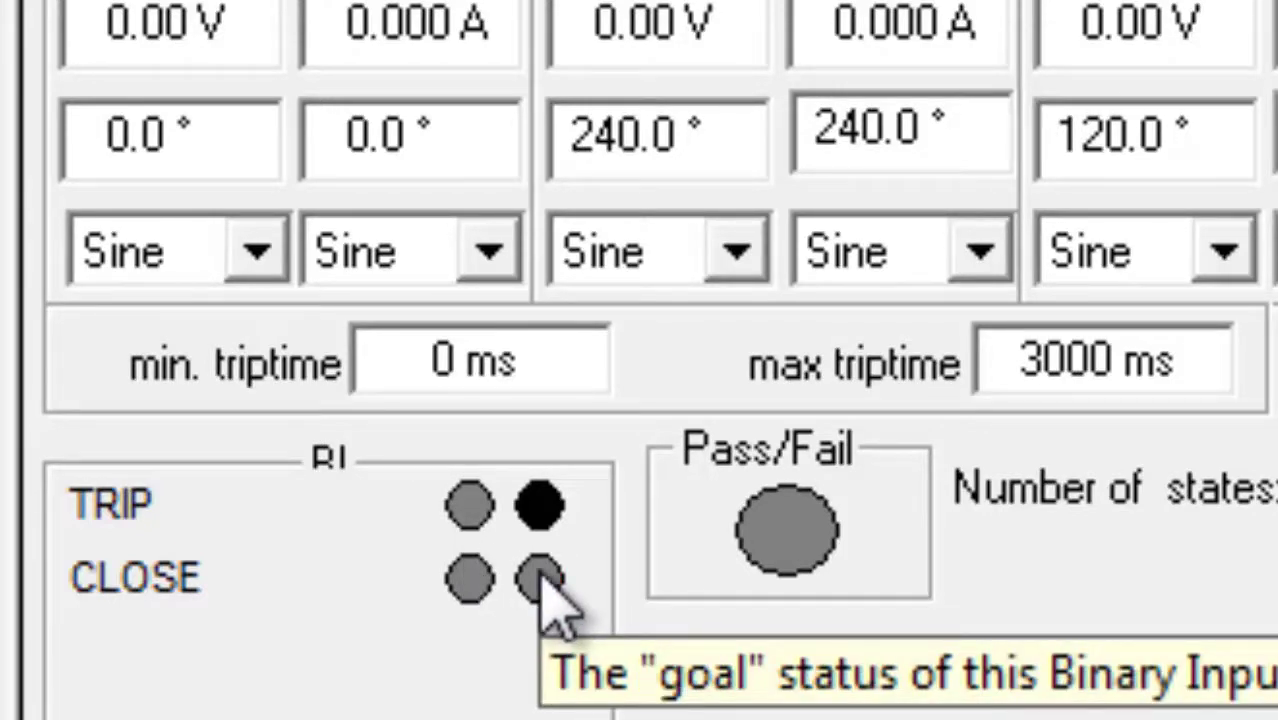
click(542, 580)
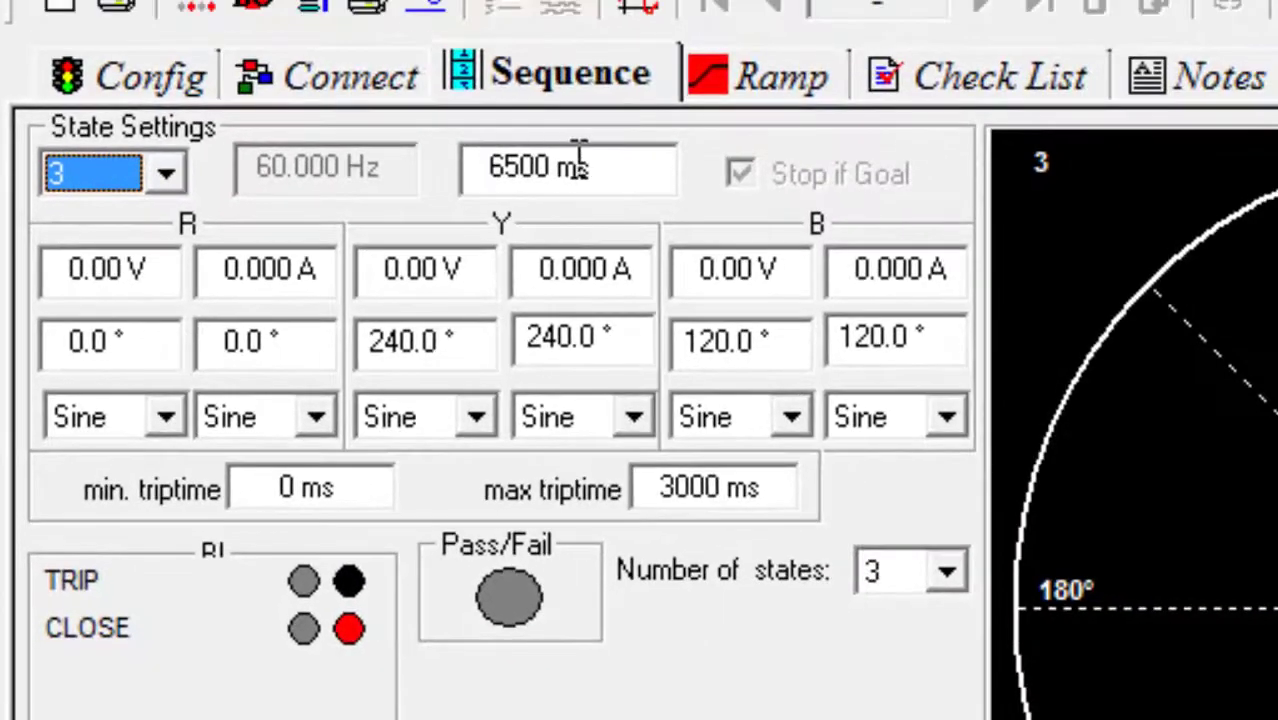
double_click(580, 165)
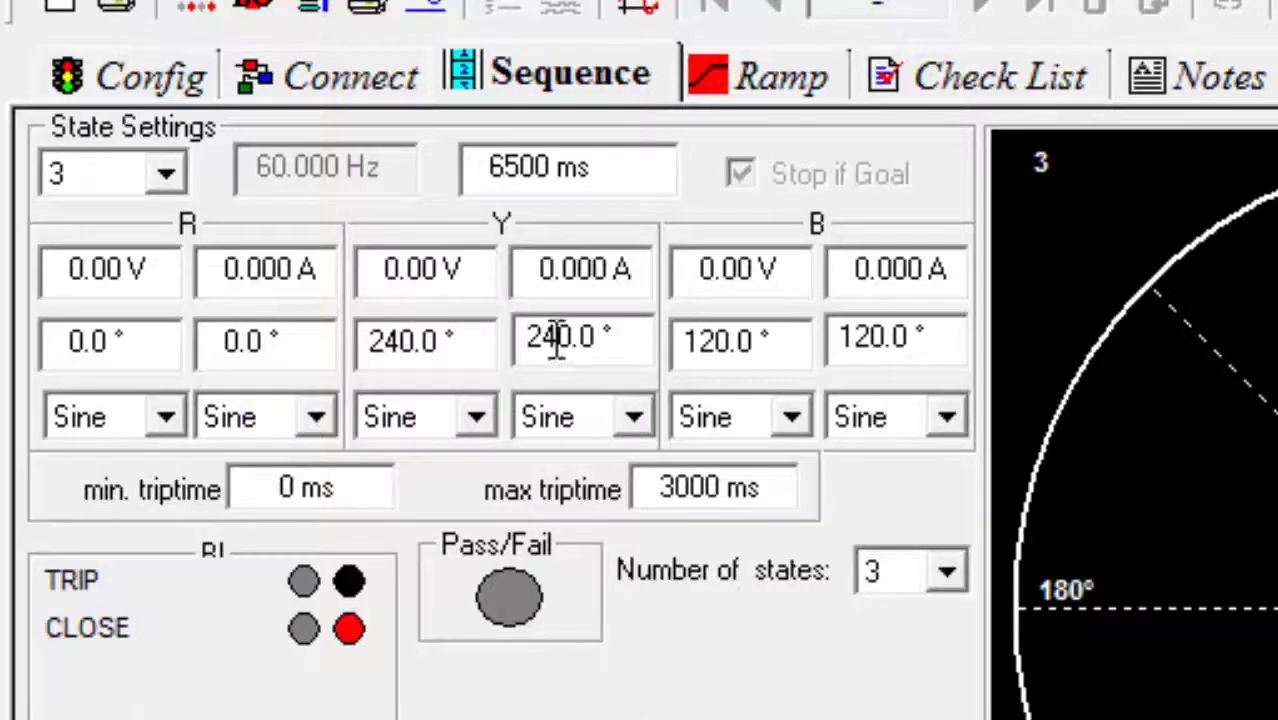
double_click(597, 160)
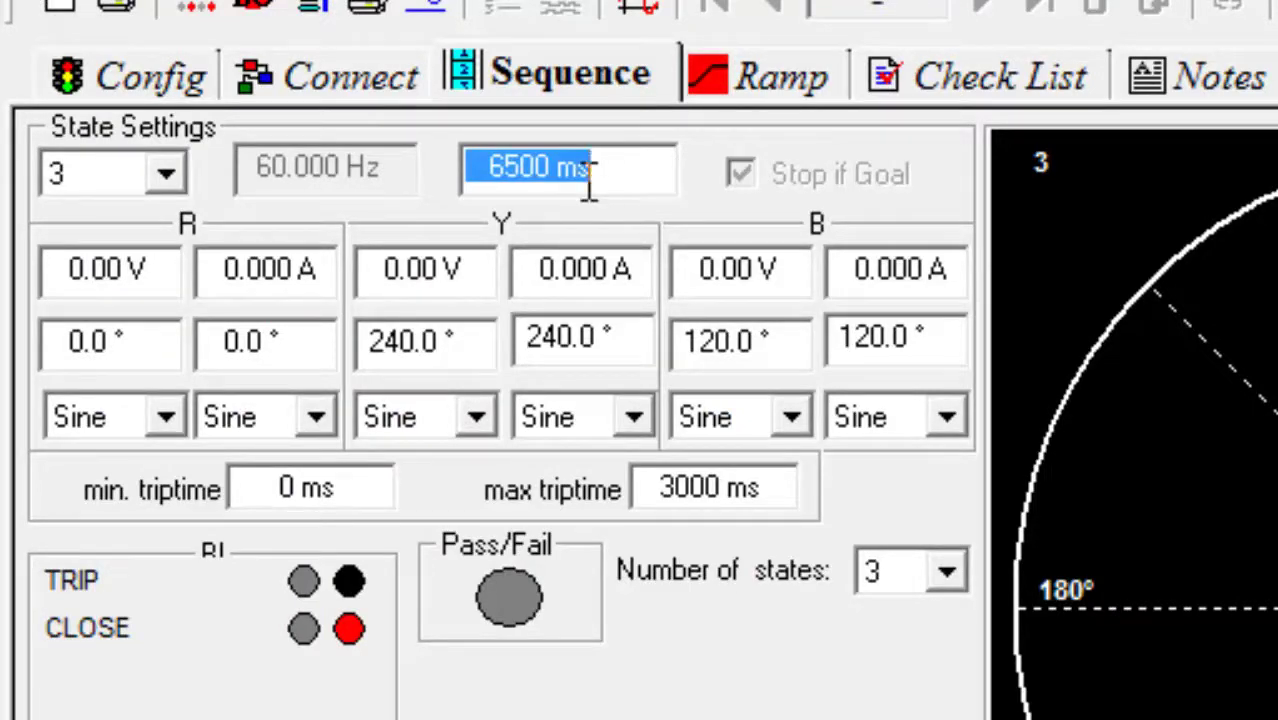
click(691, 507)
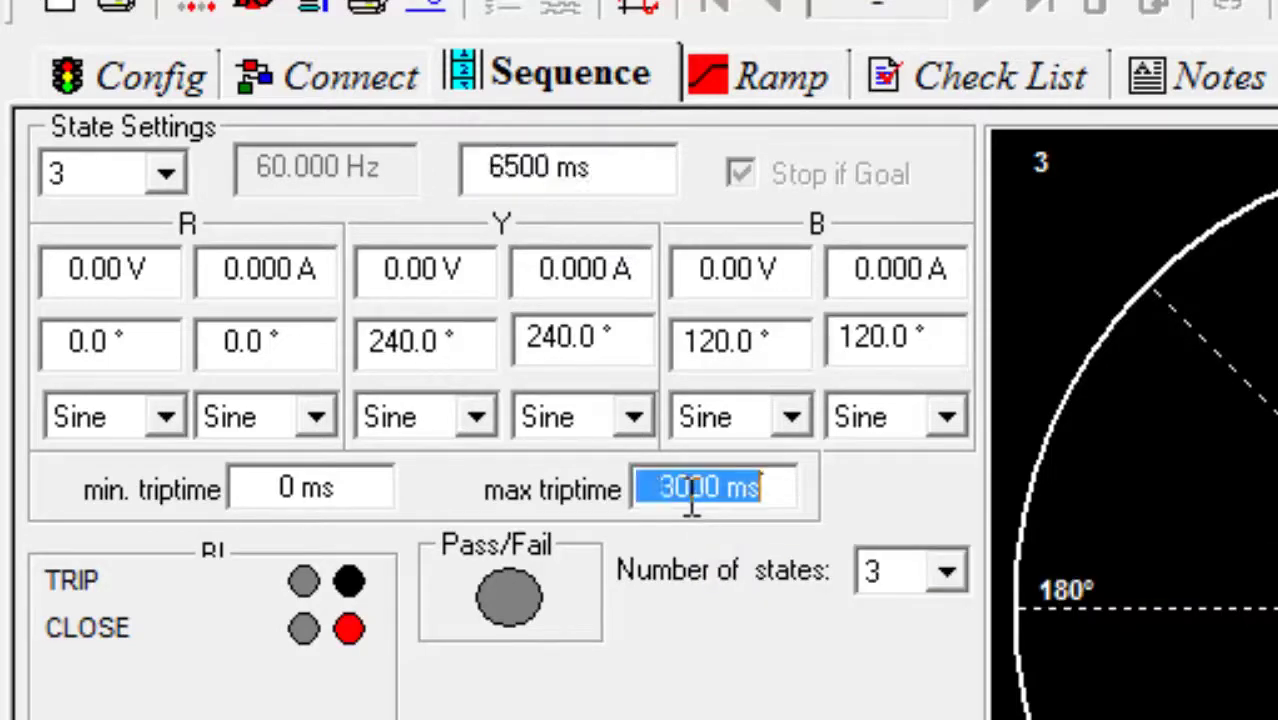
text(6500)
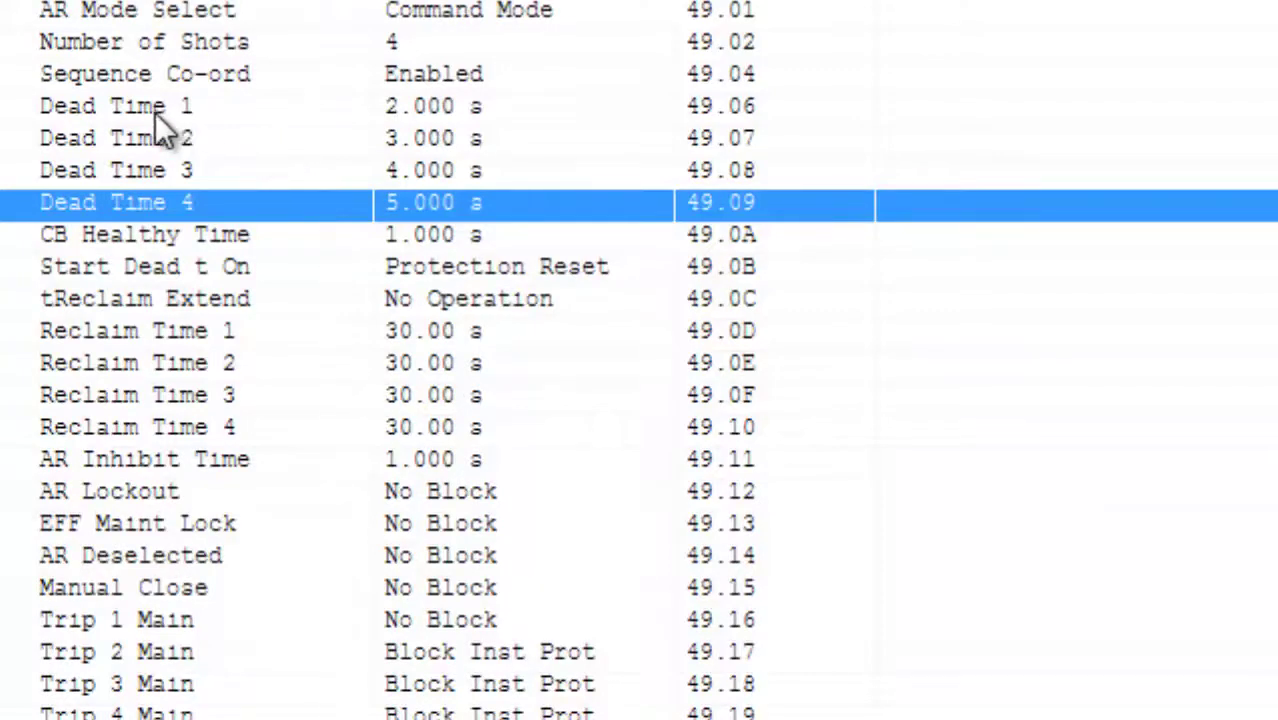
click(155, 110)
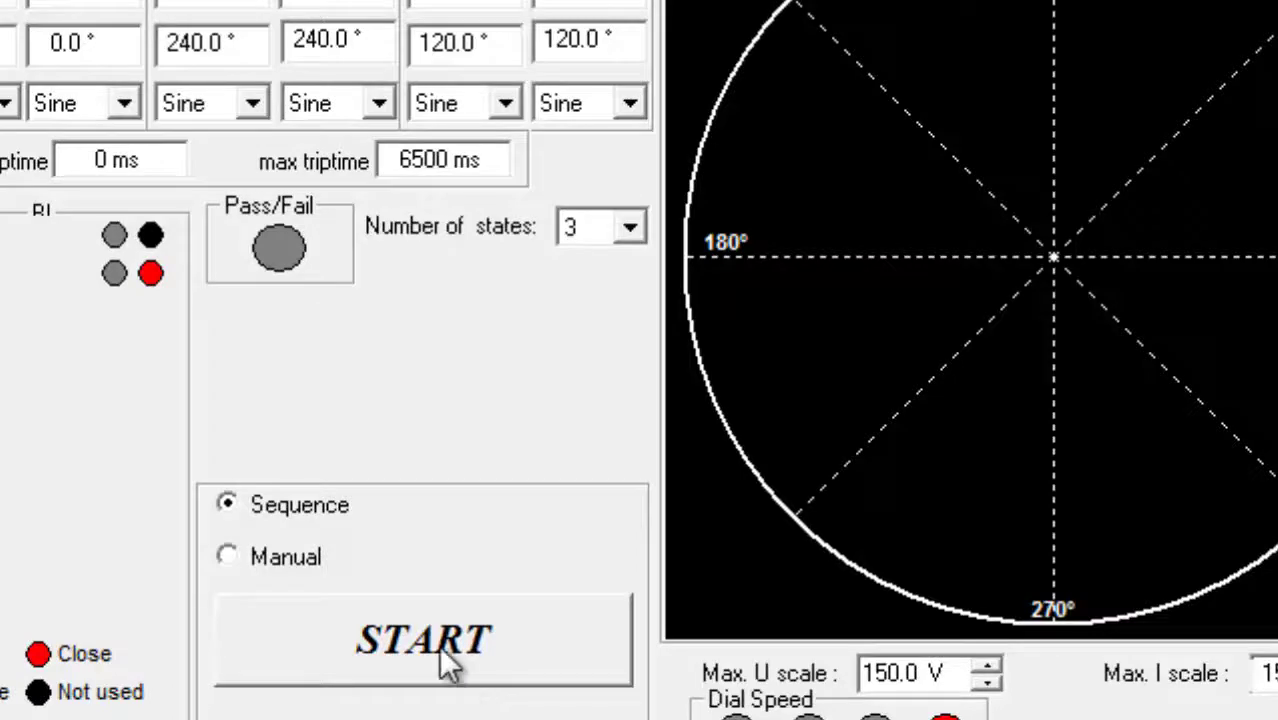
Start the sequence test and review state 2's phase R, Y and B fault currents.
click(436, 645)
click(163, 118)
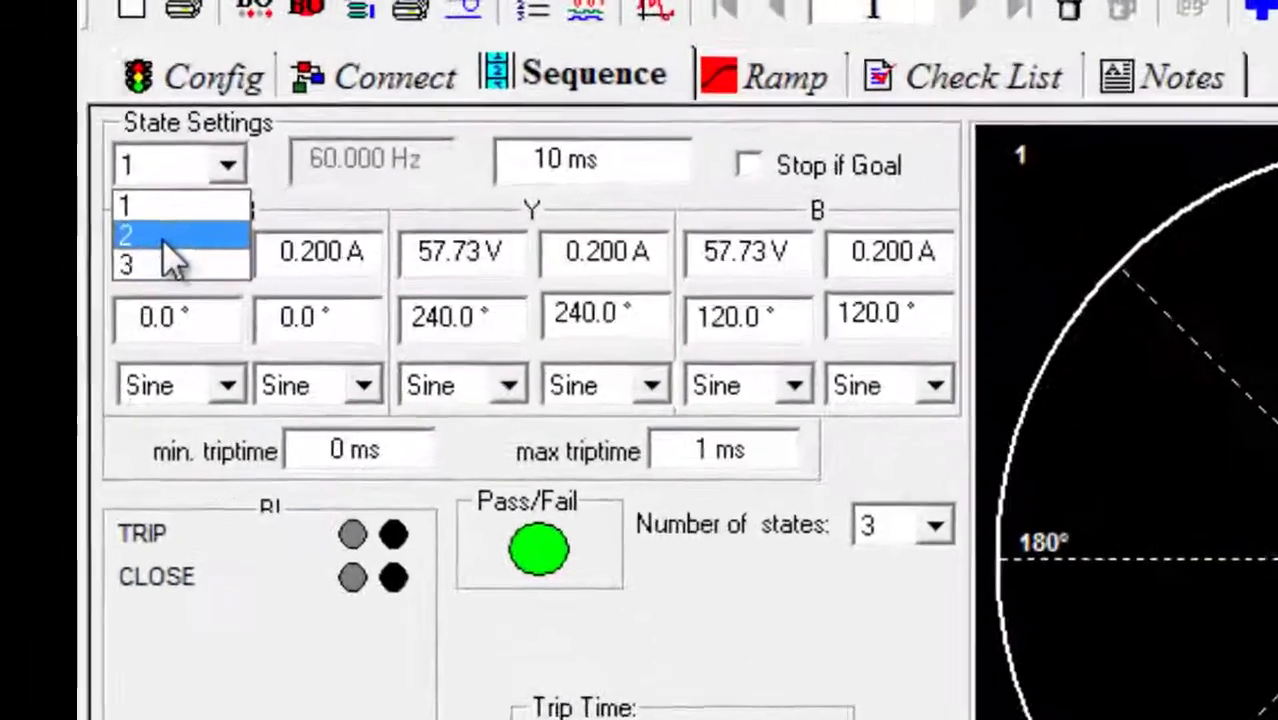
click(120, 168)
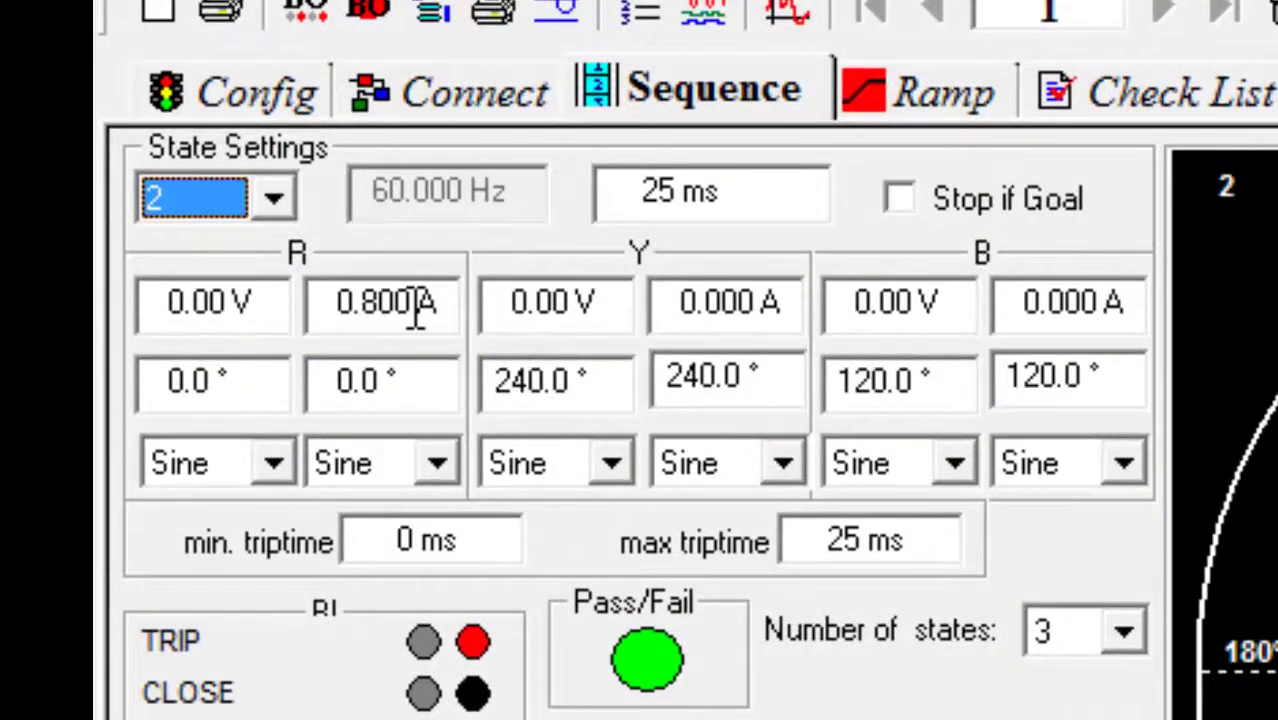
click(418, 305)
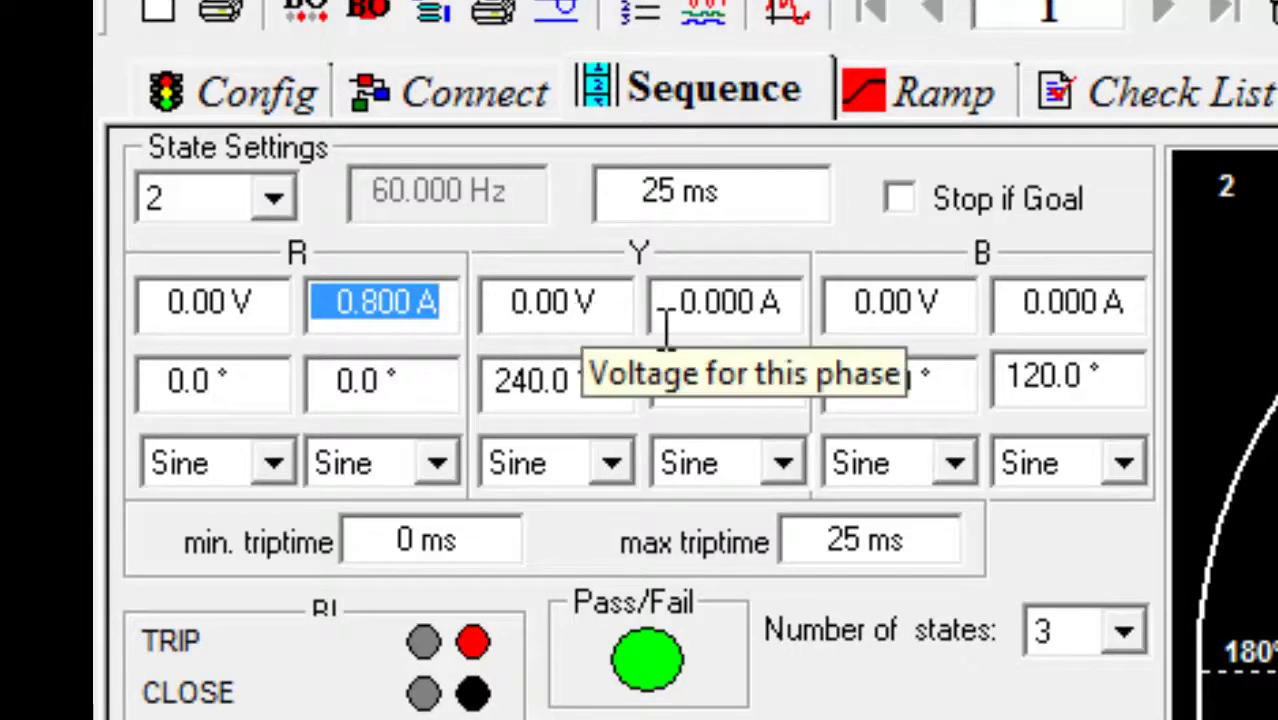
click(752, 307)
click(1058, 305)
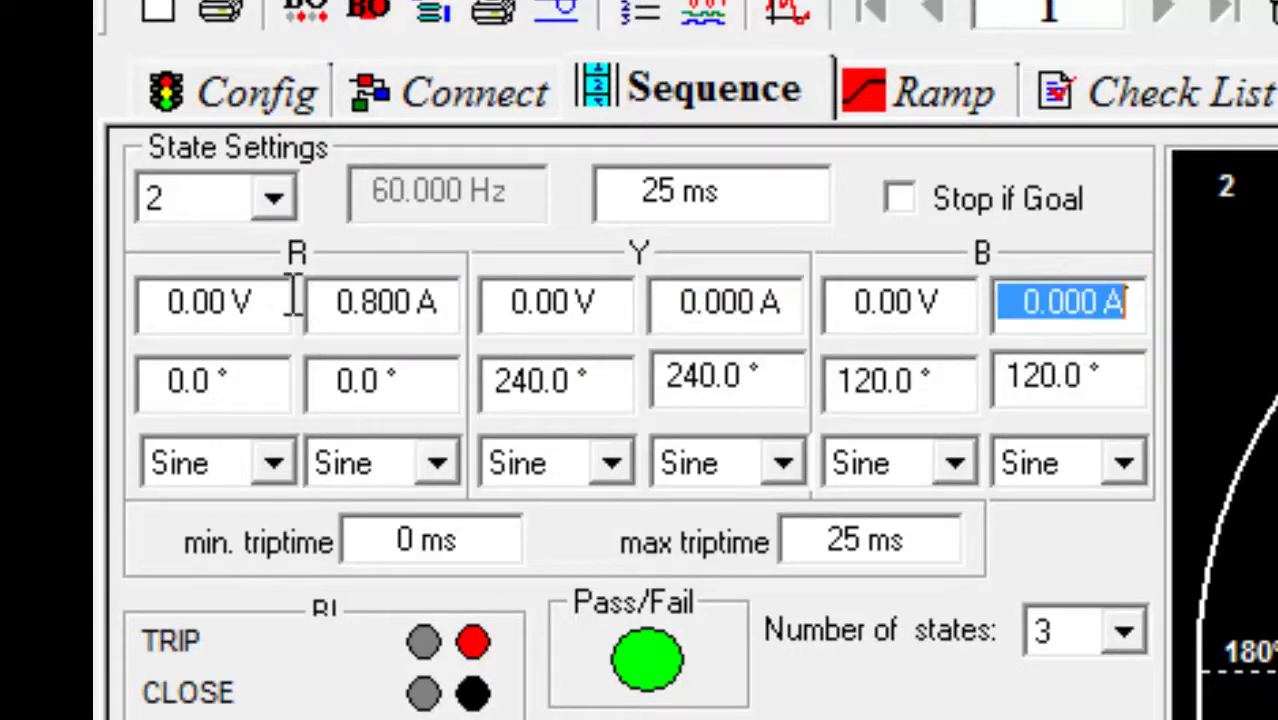
Review state 3, compare the 2.057 s trip with Dead Time 1 (2 s), and rerun the test.
click(273, 198)
click(228, 318)
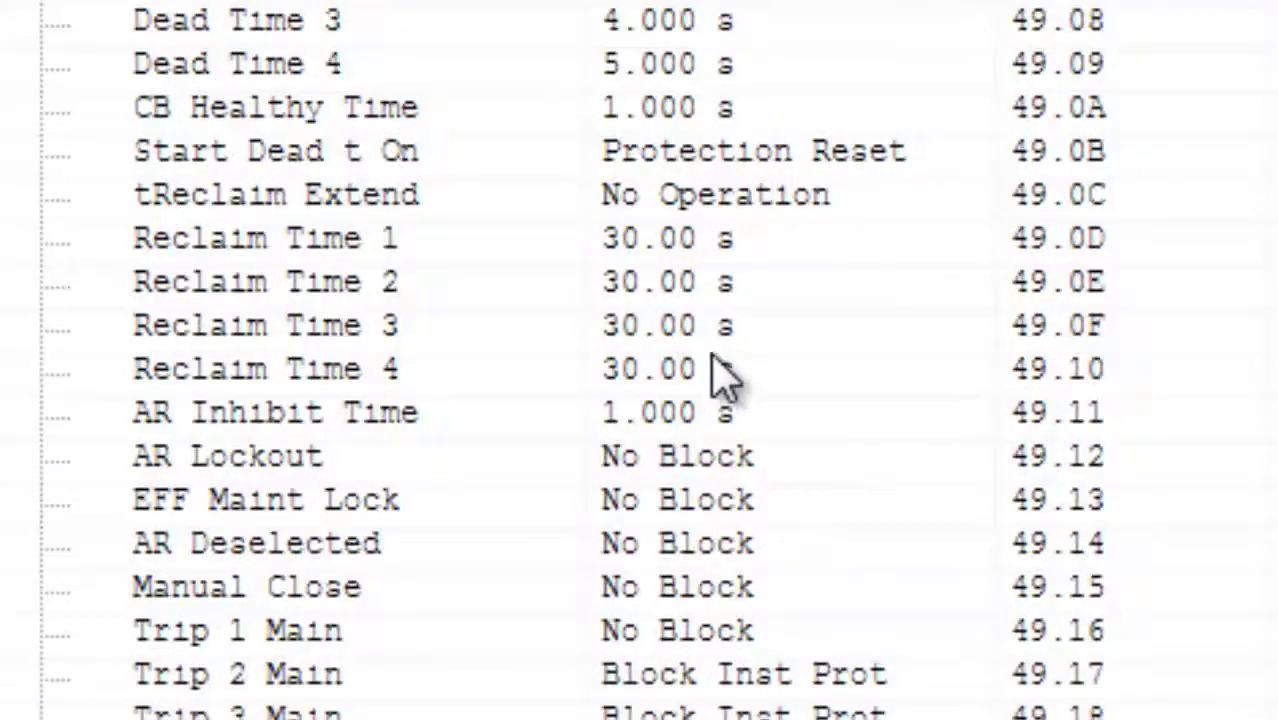
click(480, 58)
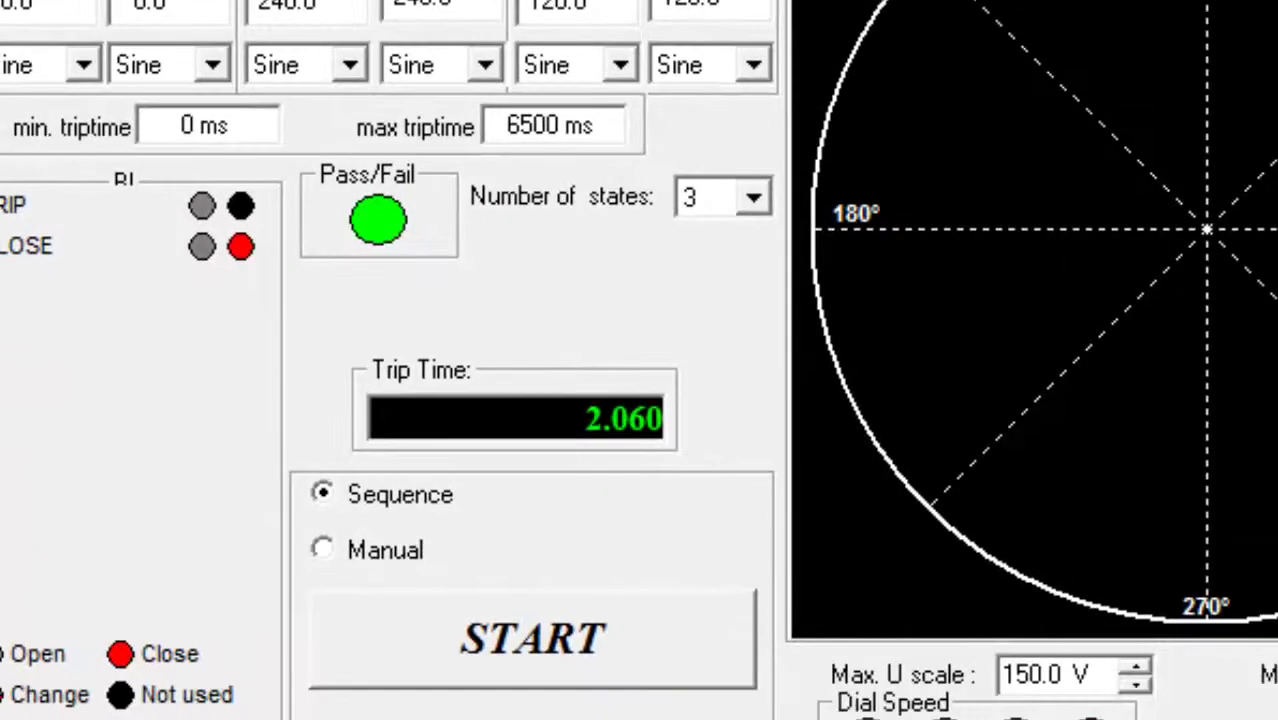
key(Return)
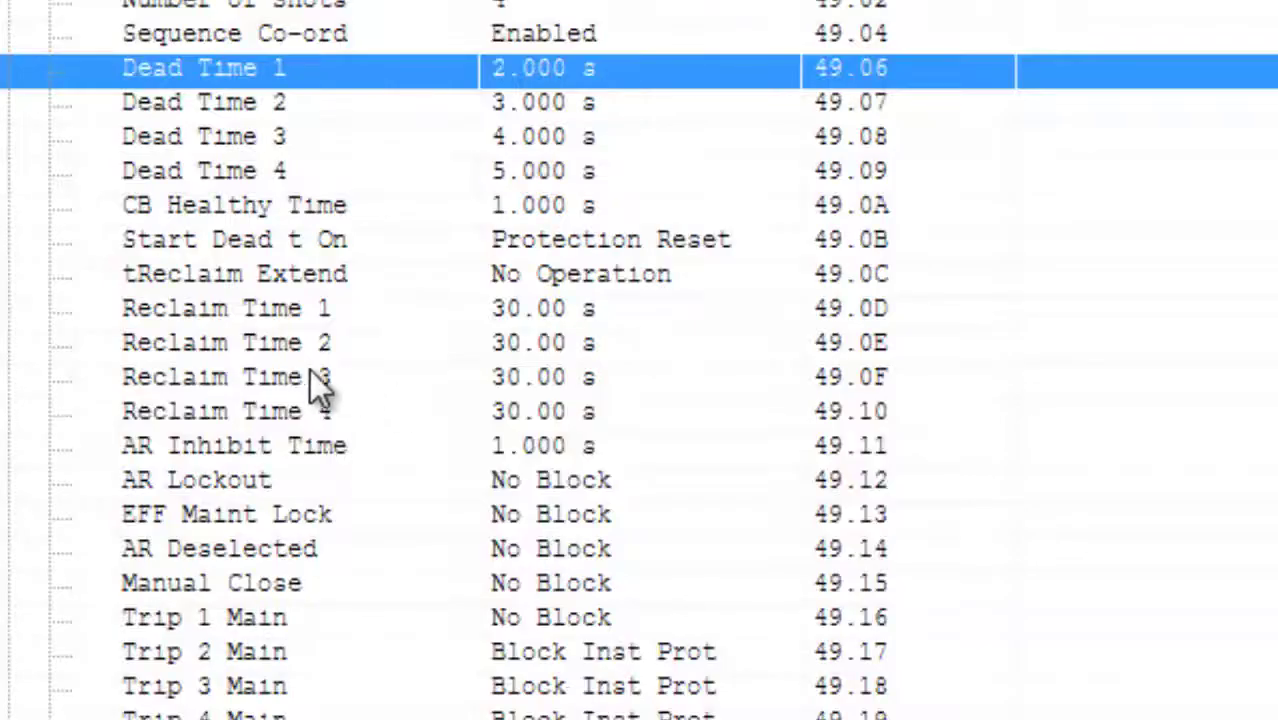
Rerun the next shots, matching 3.062 s and 4.056 s trips against Reclaim Time 1, Dead Time 2 and Reclaim Time 2.
click(525, 318)
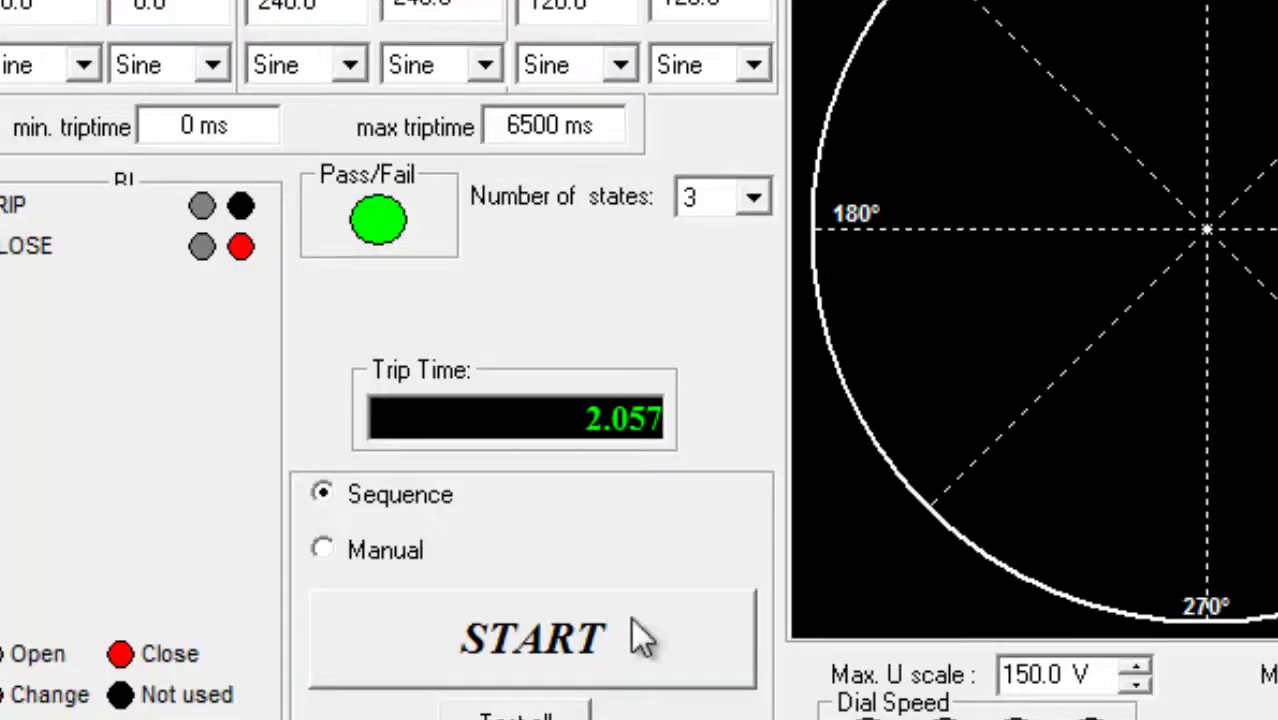
click(631, 618)
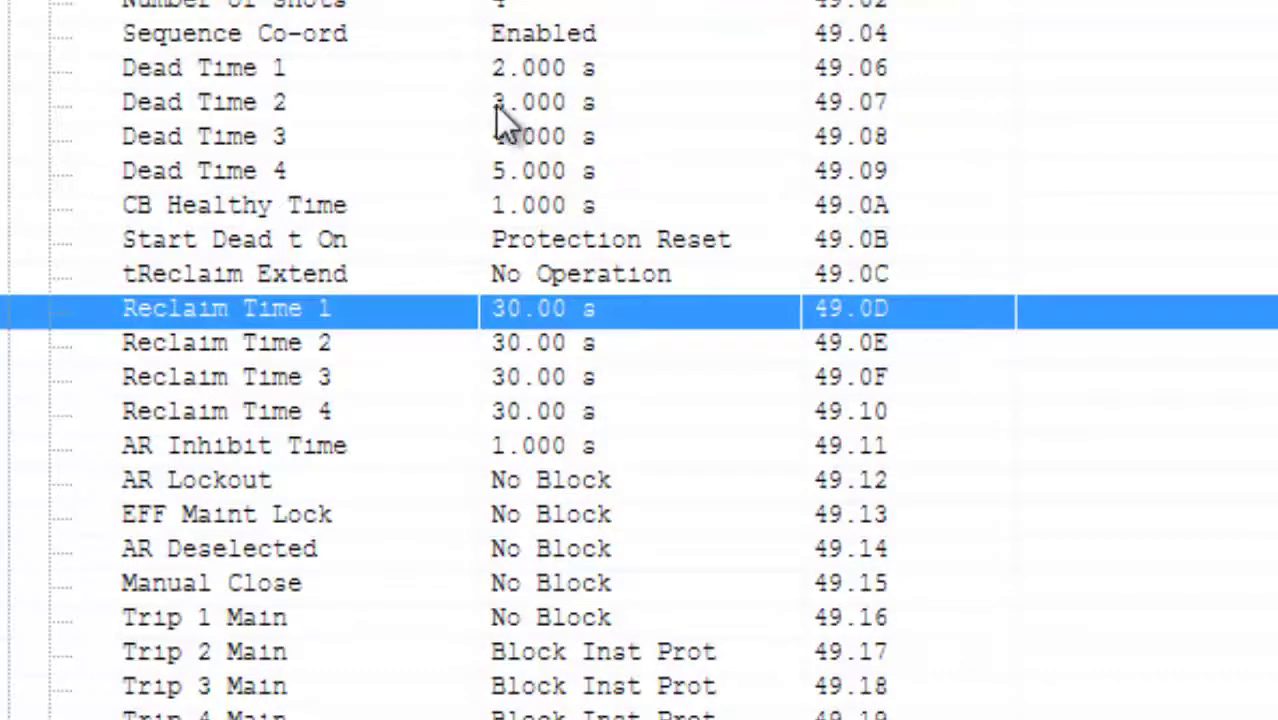
click(496, 106)
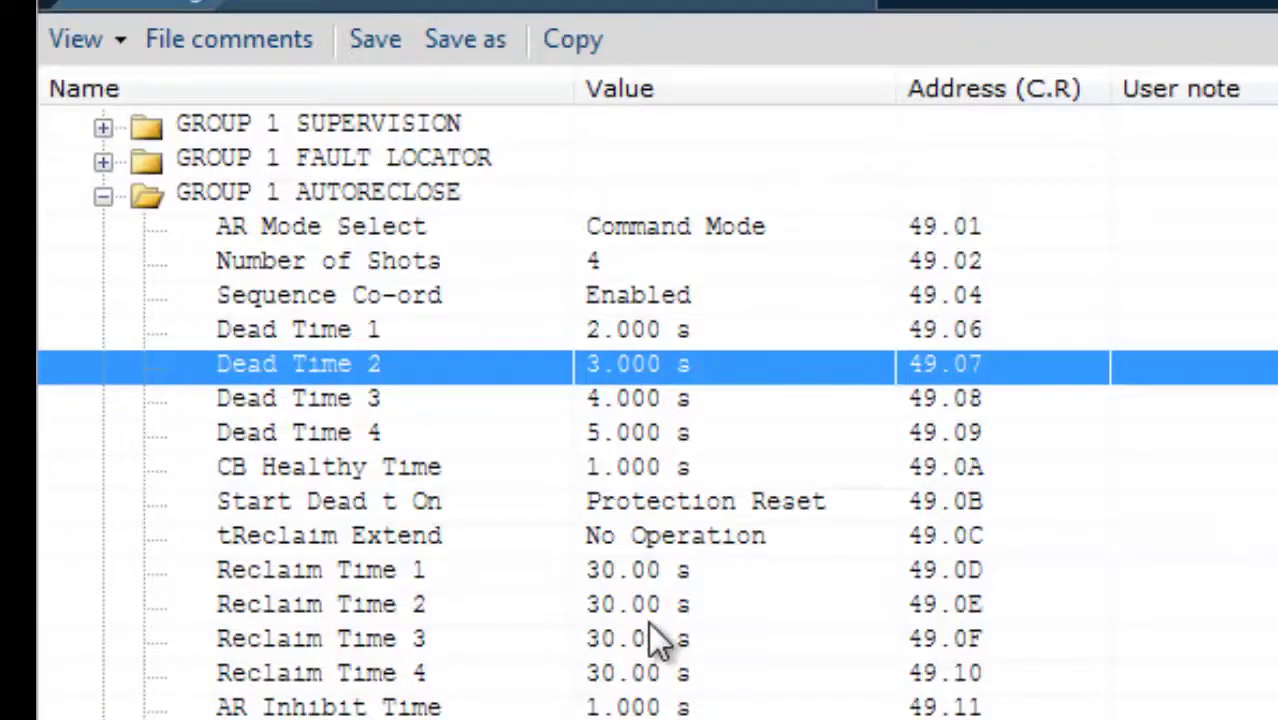
click(645, 604)
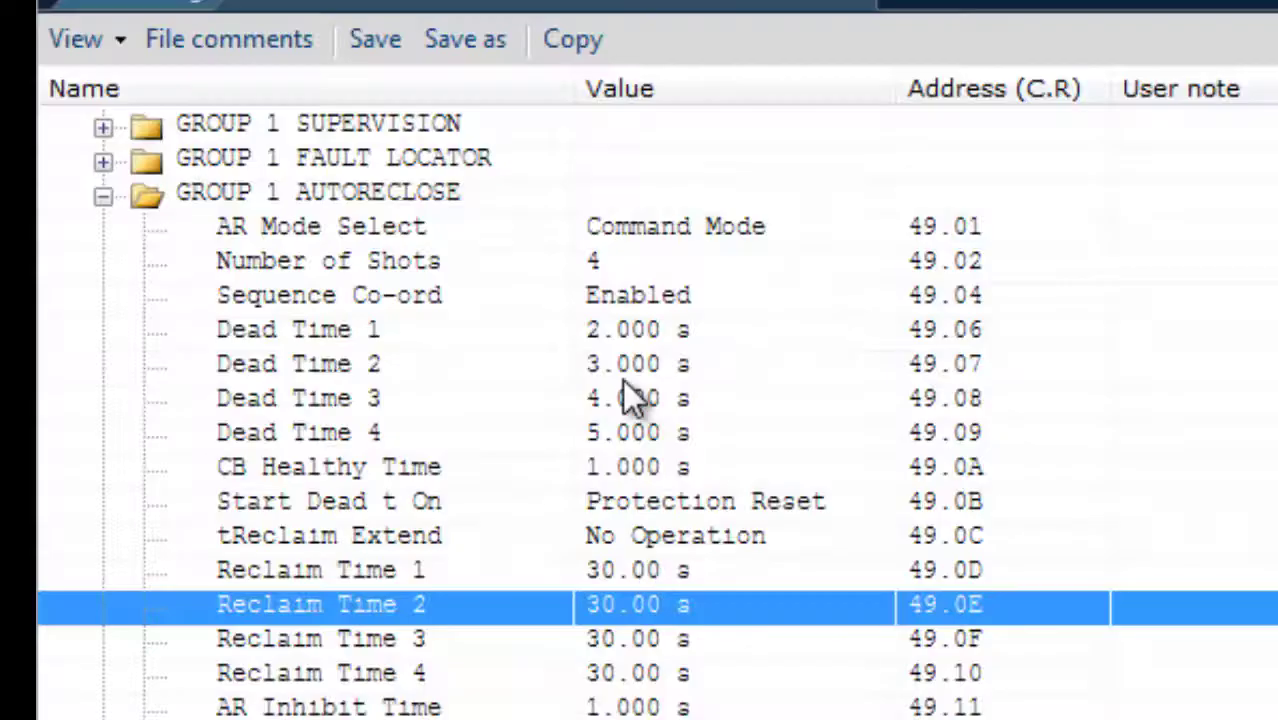
Check Dead Time 3 in MiCOM S1 Agile against the latest 5.059 s trip time.
click(622, 396)
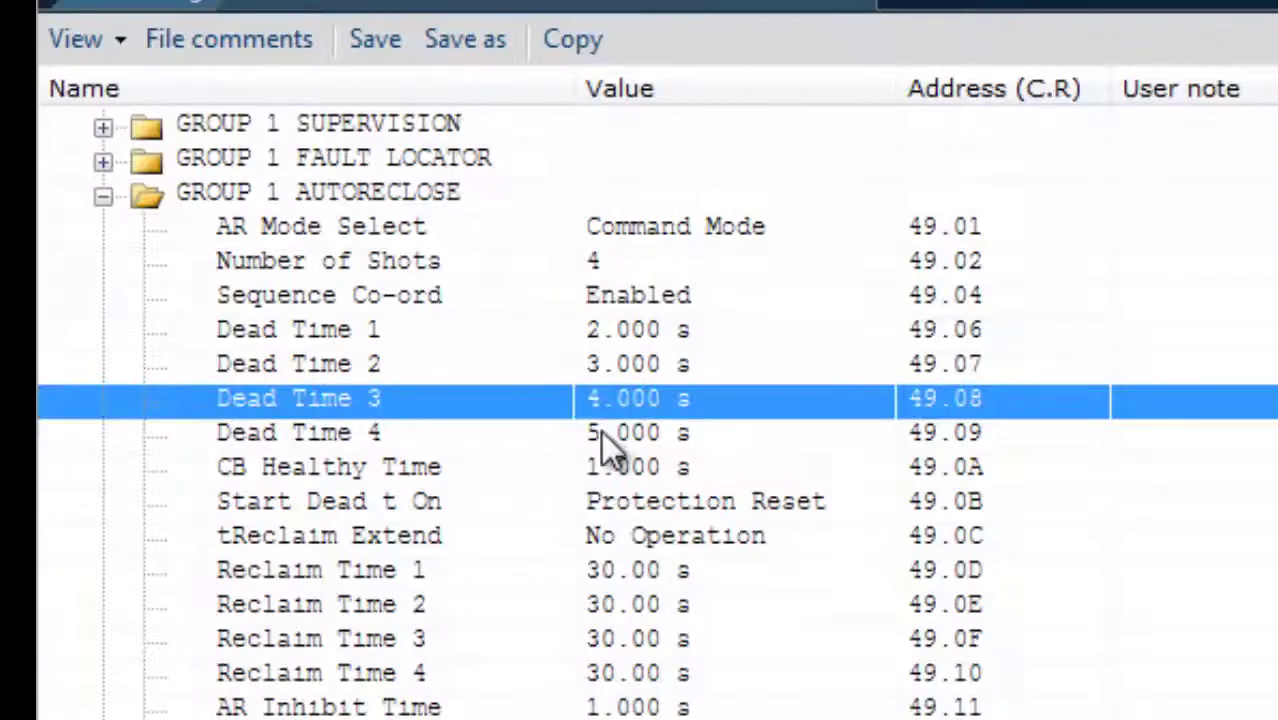
Check Dead Time 4 and Reclaim Time 4 (30 s) in the relay's autoreclose settings.
click(603, 432)
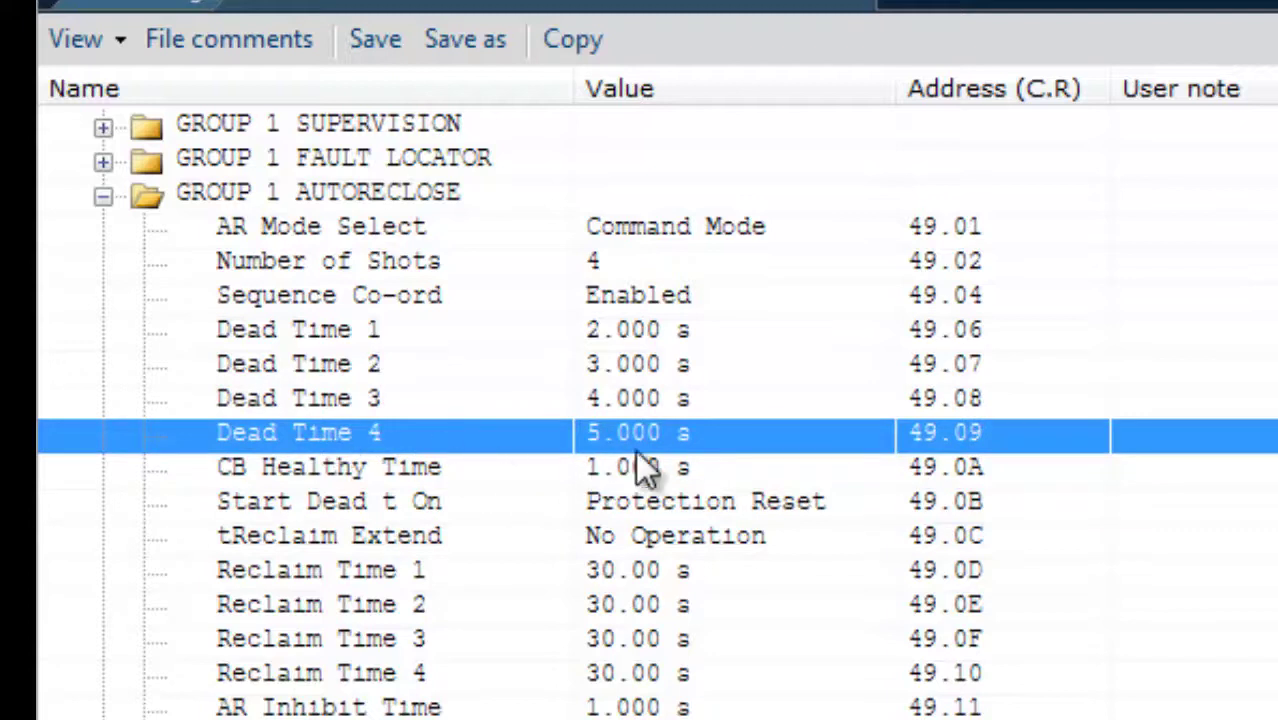
click(615, 675)
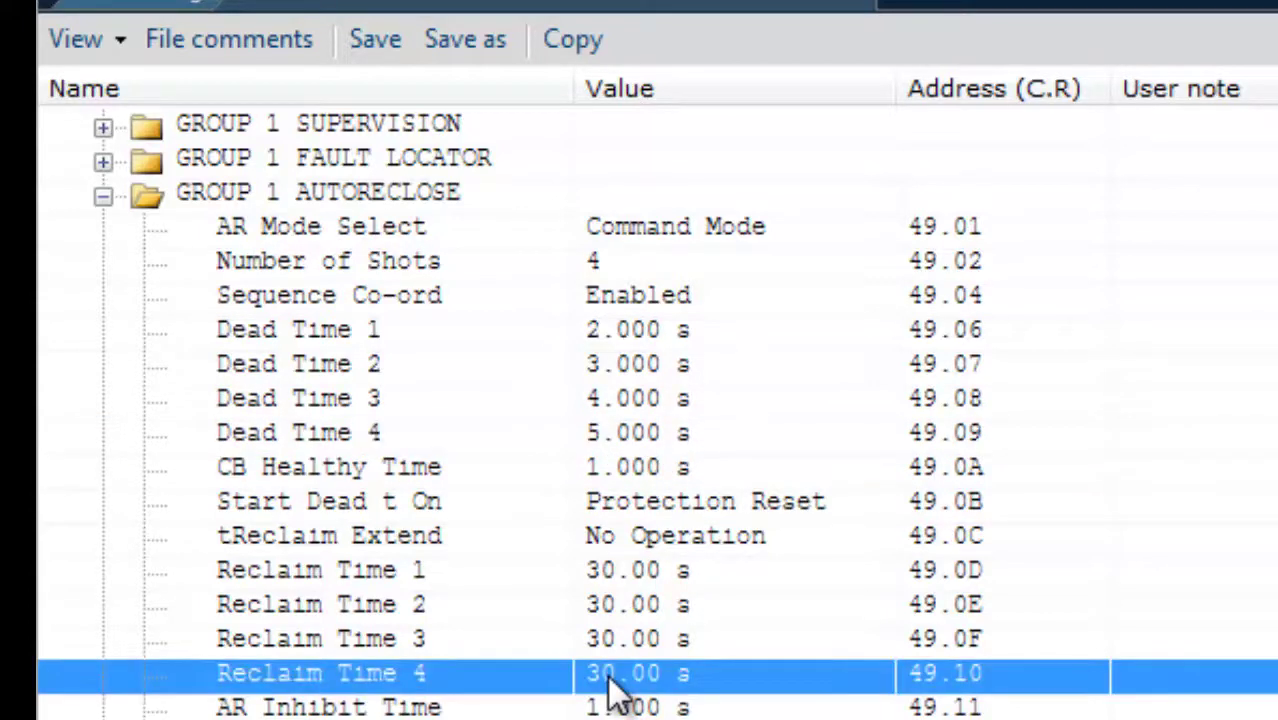